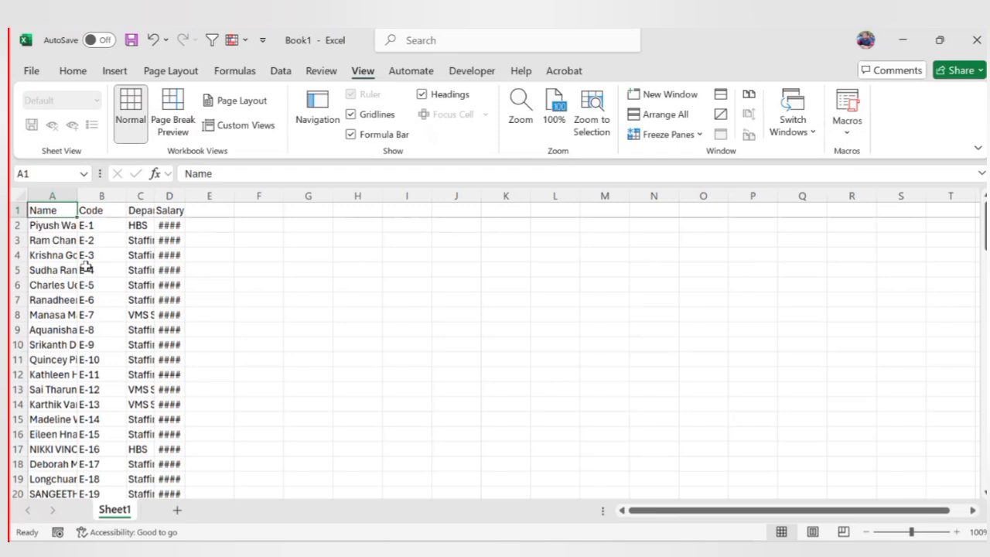
Make the header cells A1:D1 bold, toggling italics on and back off
key(ctrl+shift+Right)
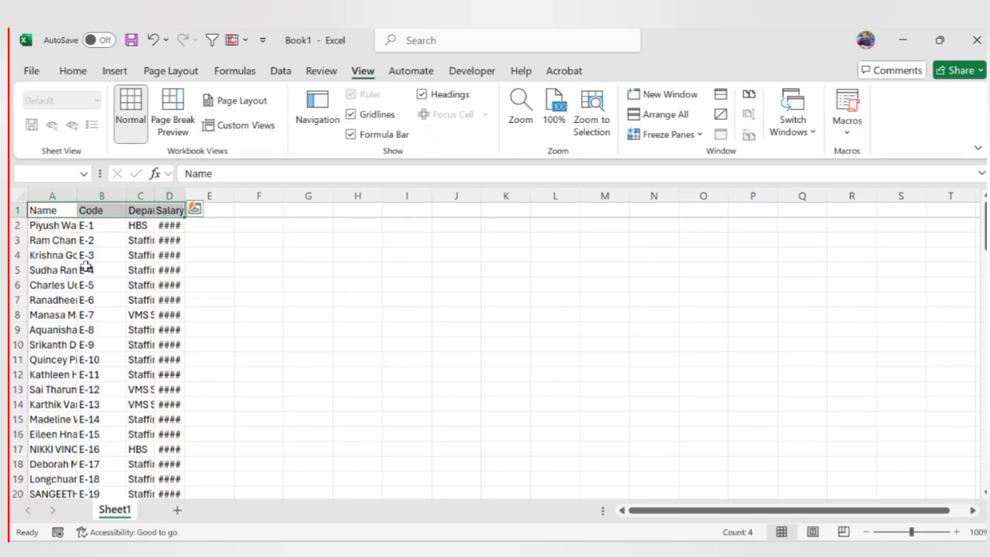
key(ctrl+b)
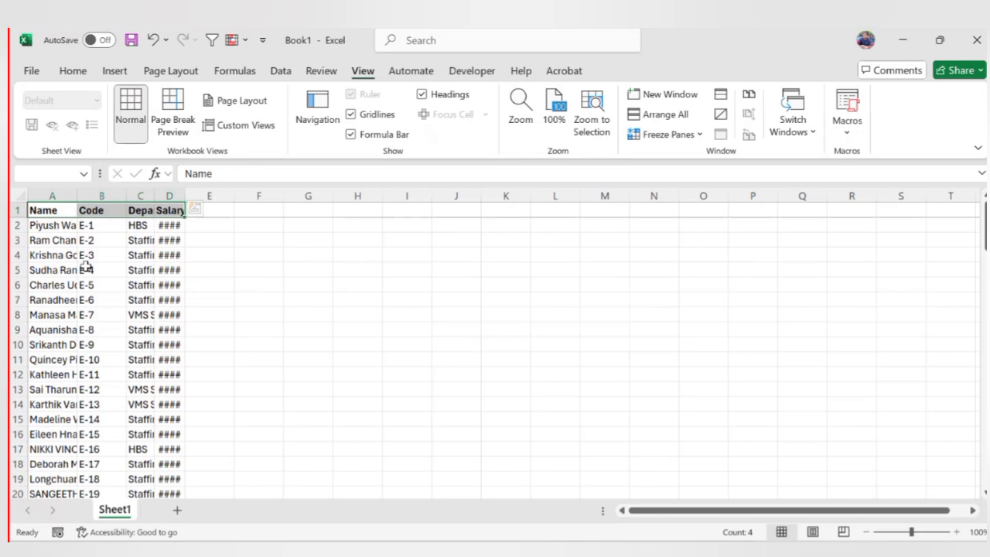
key(ctrl+i)
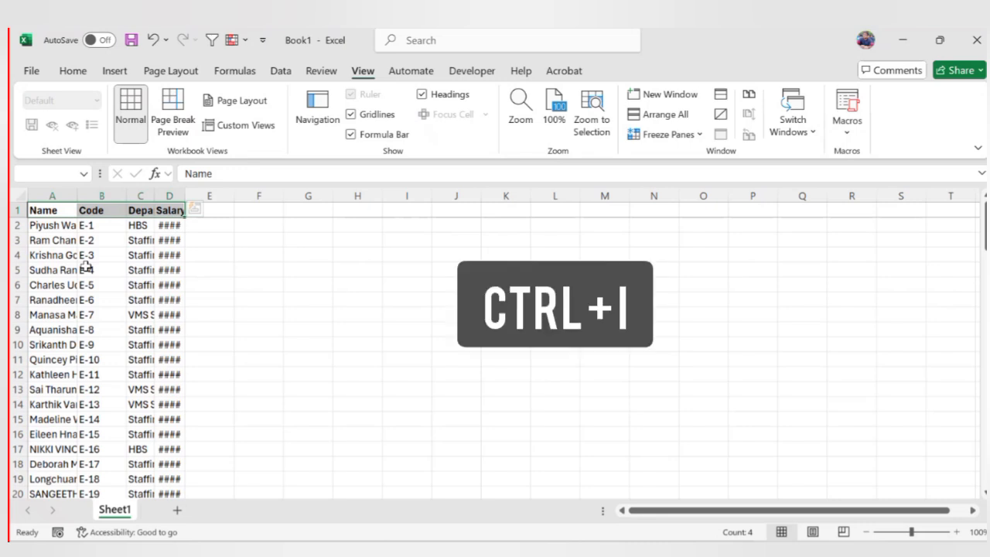
key(ctrl+i)
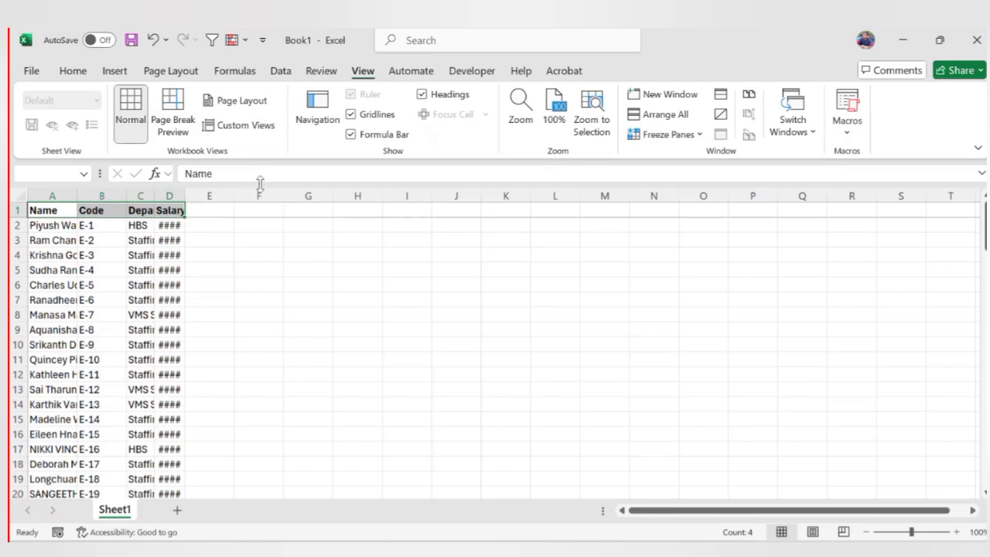
click(73, 70)
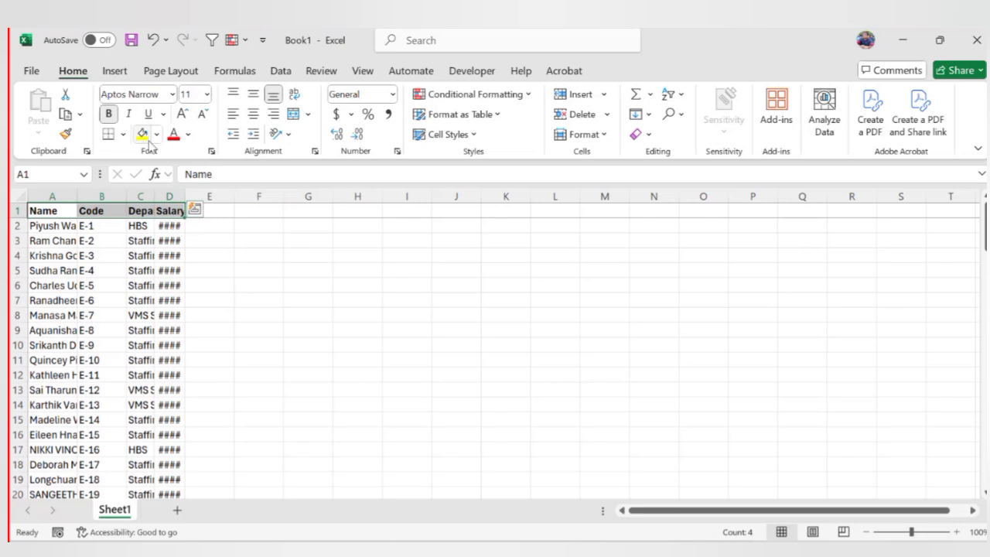
click(156, 136)
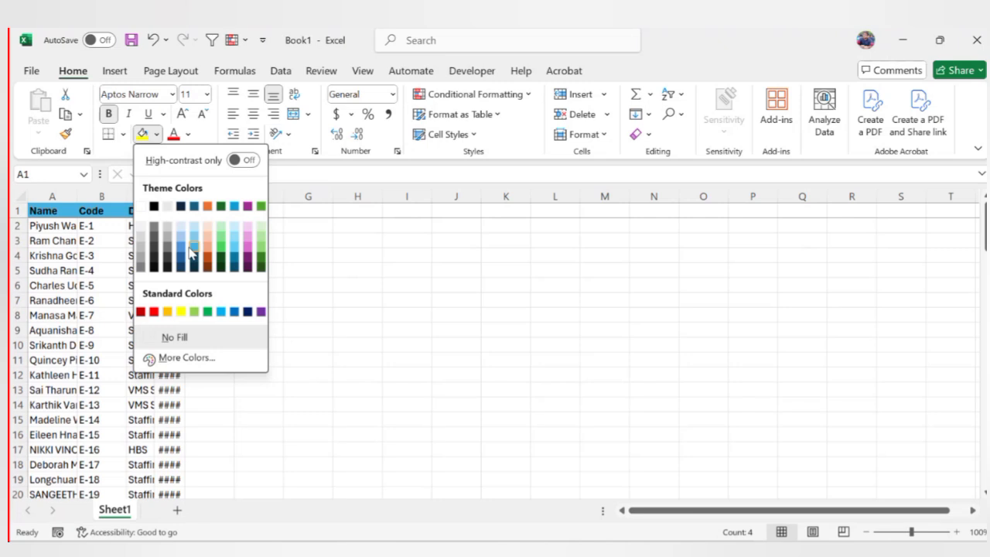
click(315, 241)
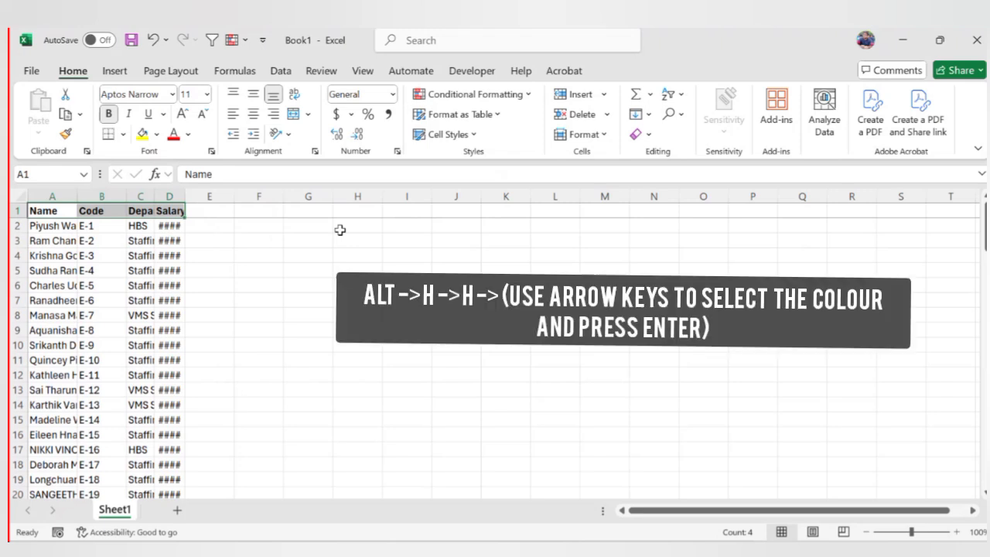
Fill the header cells A1:D1 with the pale blue theme colour, the lightest tint in the fifth colour column
key(alt)
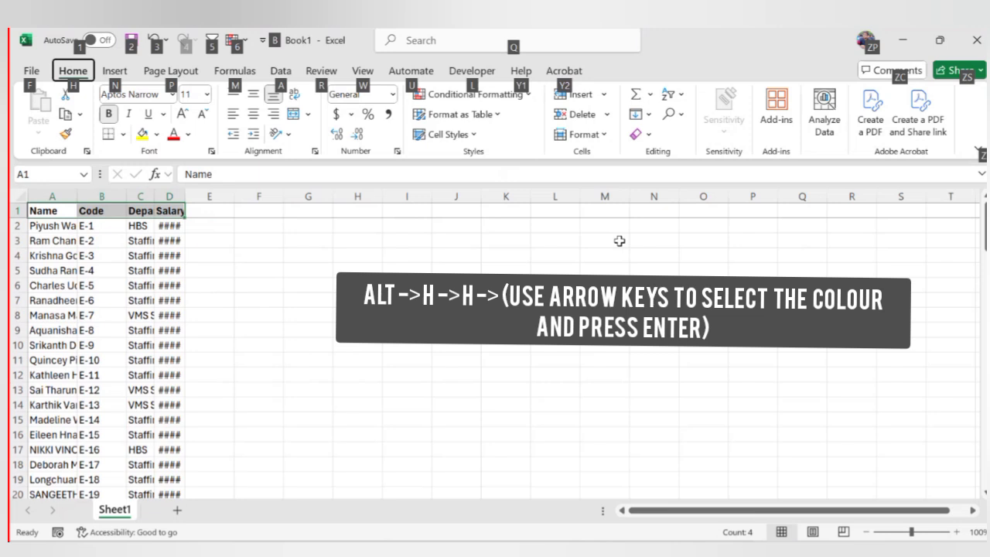
key(h)
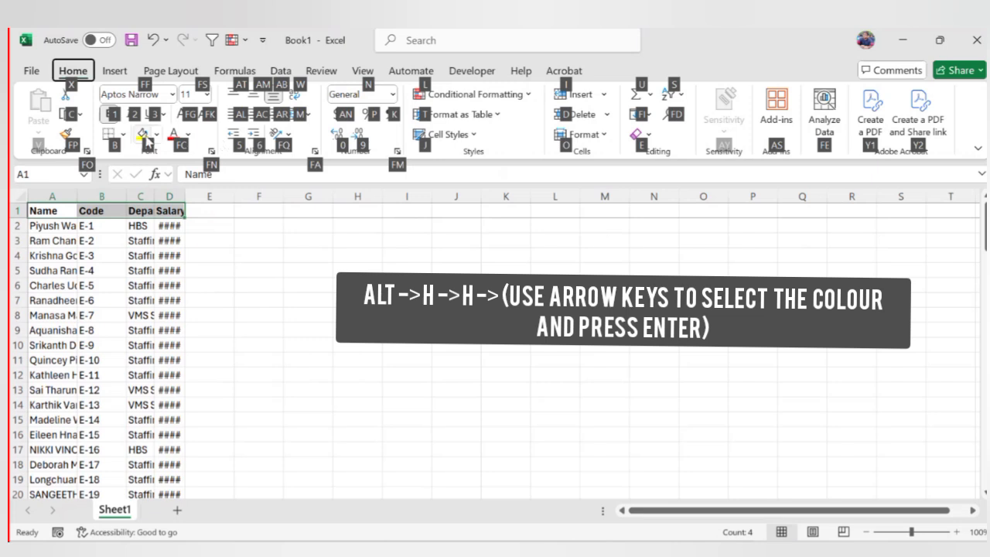
key(h)
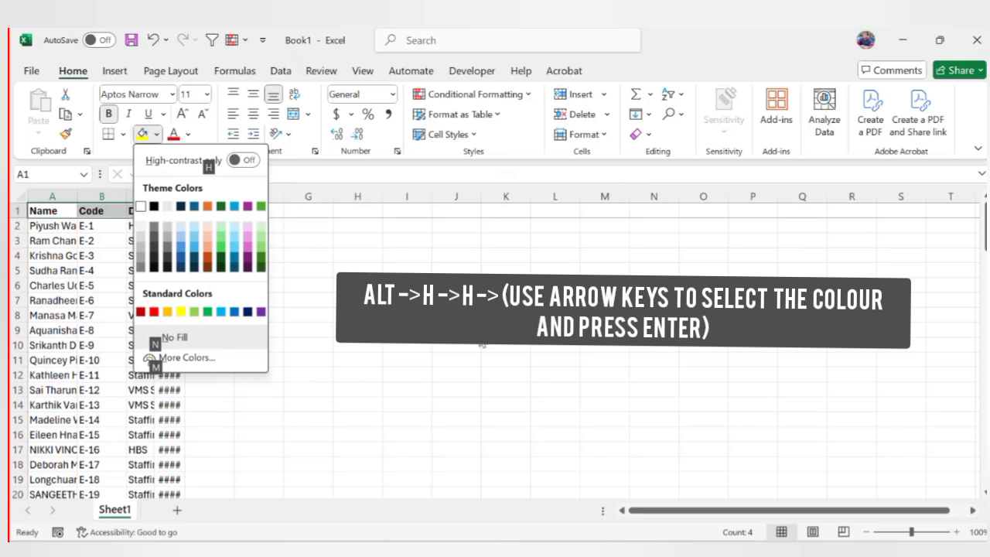
key(Down)
key(Right)
key(Right)
key(Right)
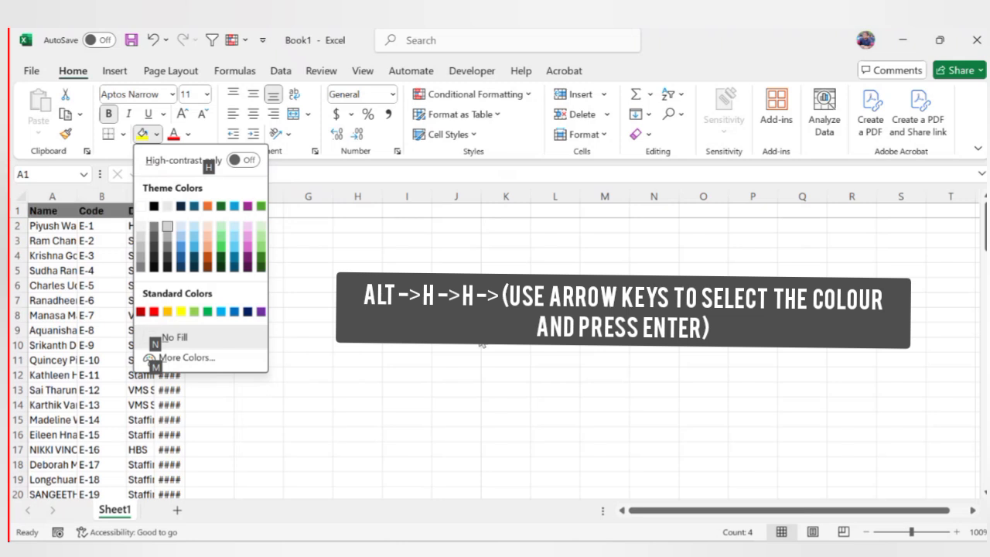
key(Right)
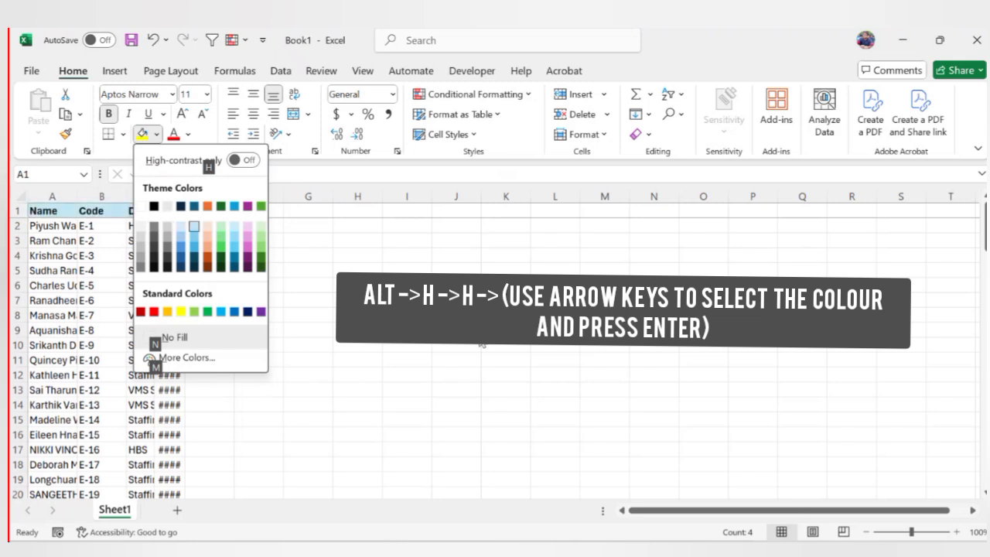
key(Return)
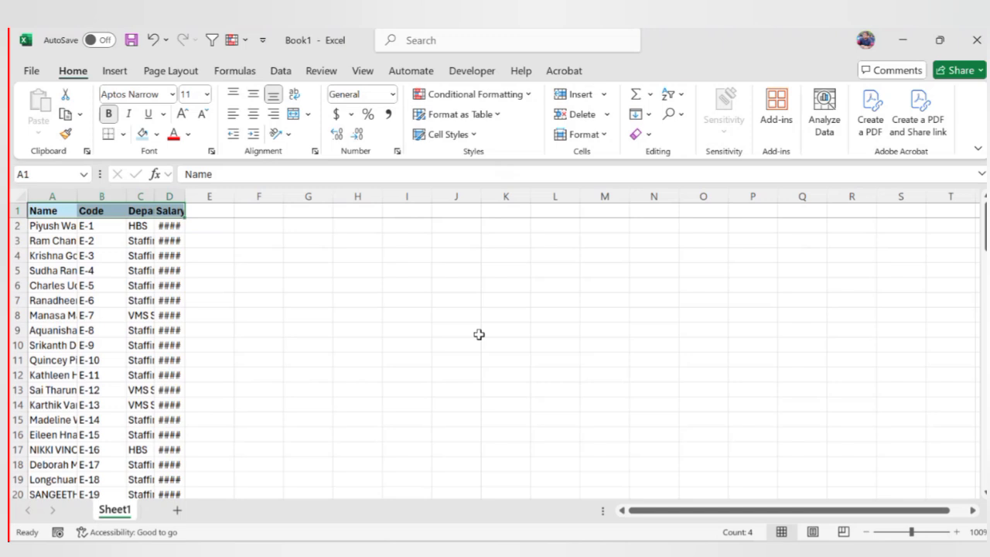
Apply All Borders to the whole data table from the header row down to row 53, columns A to D
key(ctrl+shift+Down)
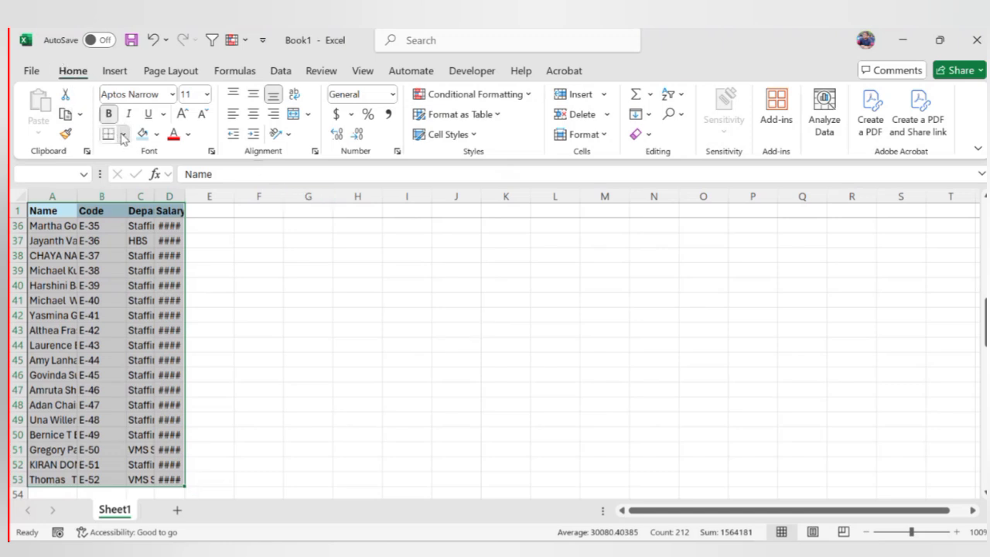
click(122, 134)
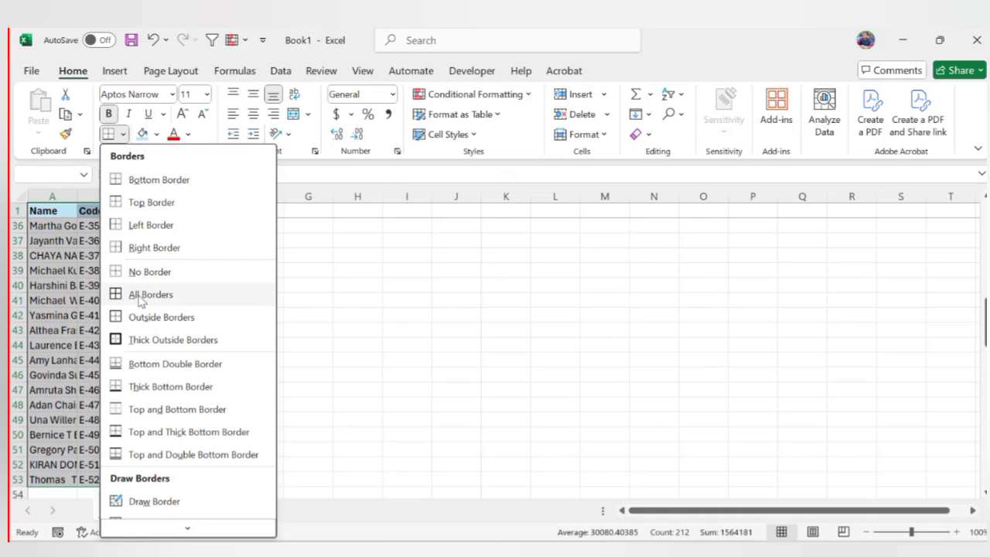
click(57, 210)
key(alt)
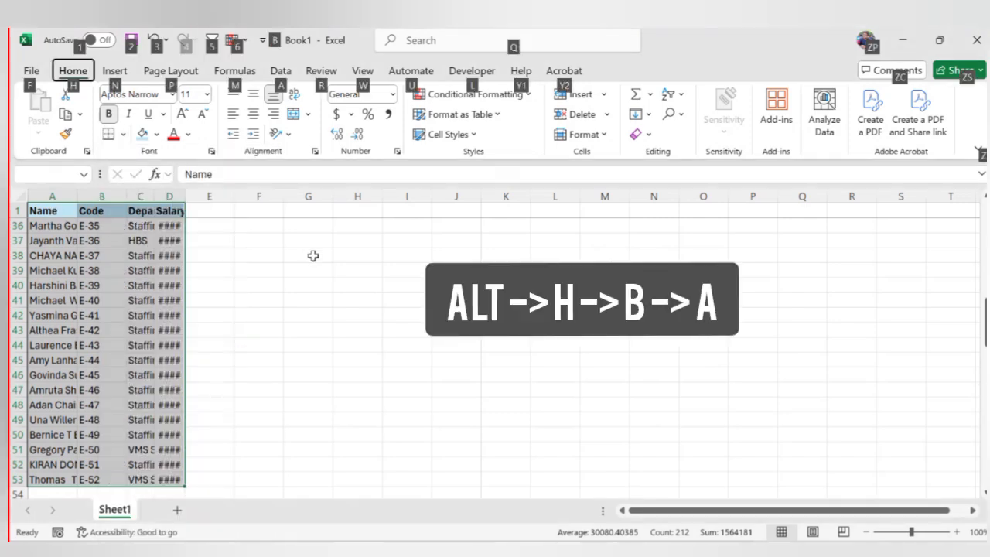
key(h)
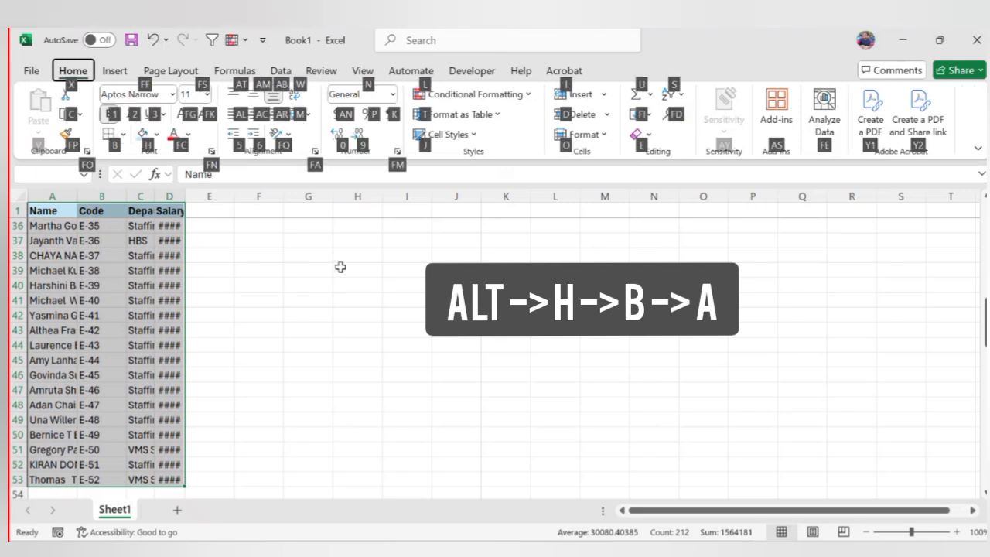
key(b)
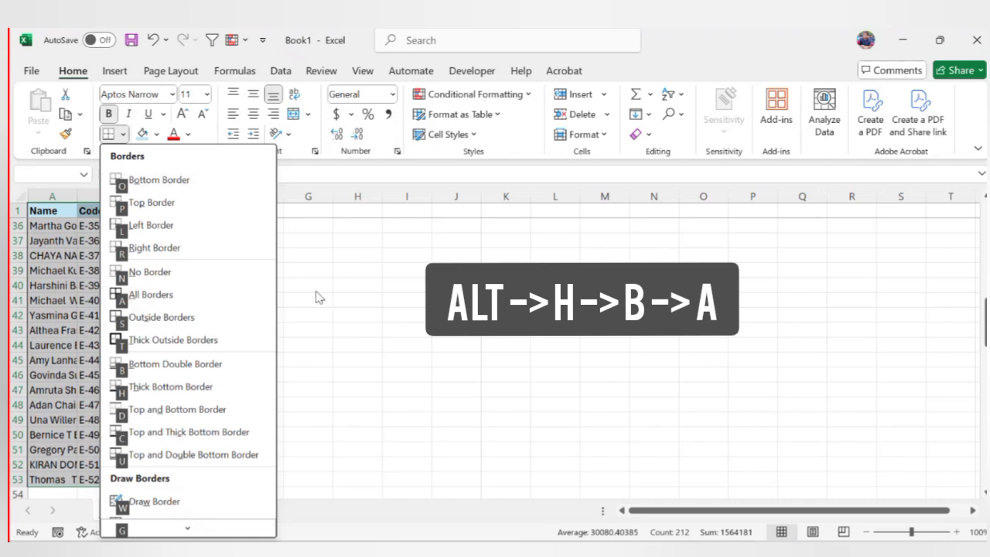
key(a)
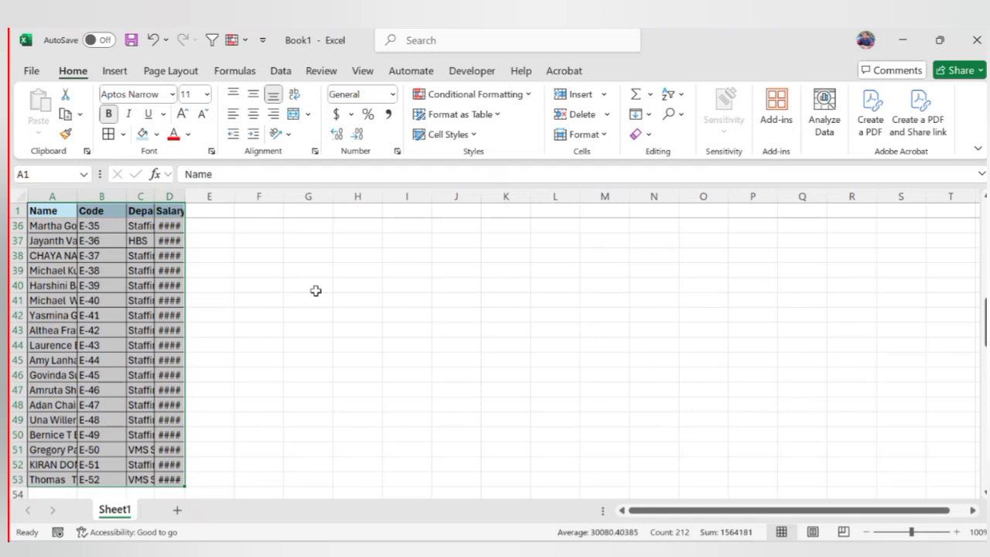
key(Down)
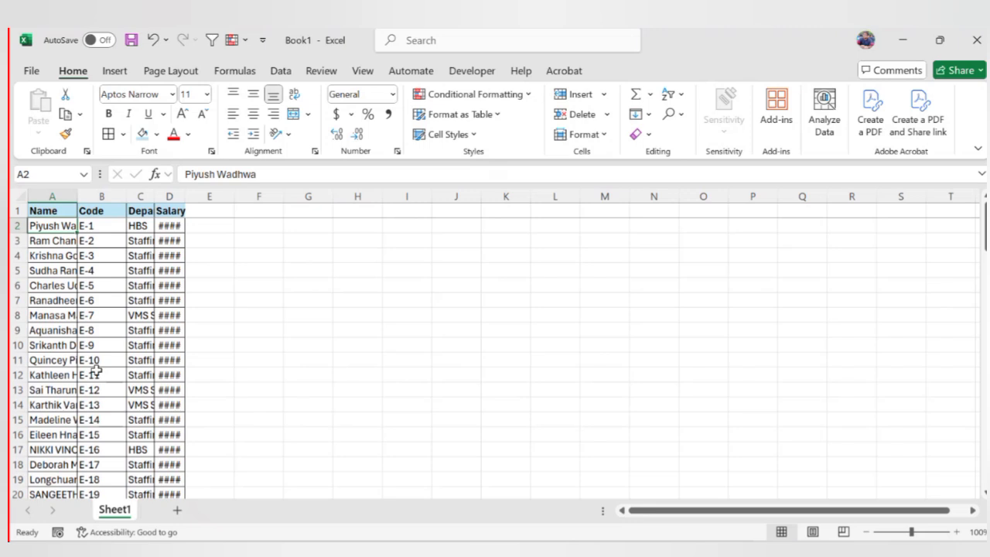
Inspect the full contents of the truncated header in C1 and of several Salary cells, including D2, D3, D5 and D7
click(143, 214)
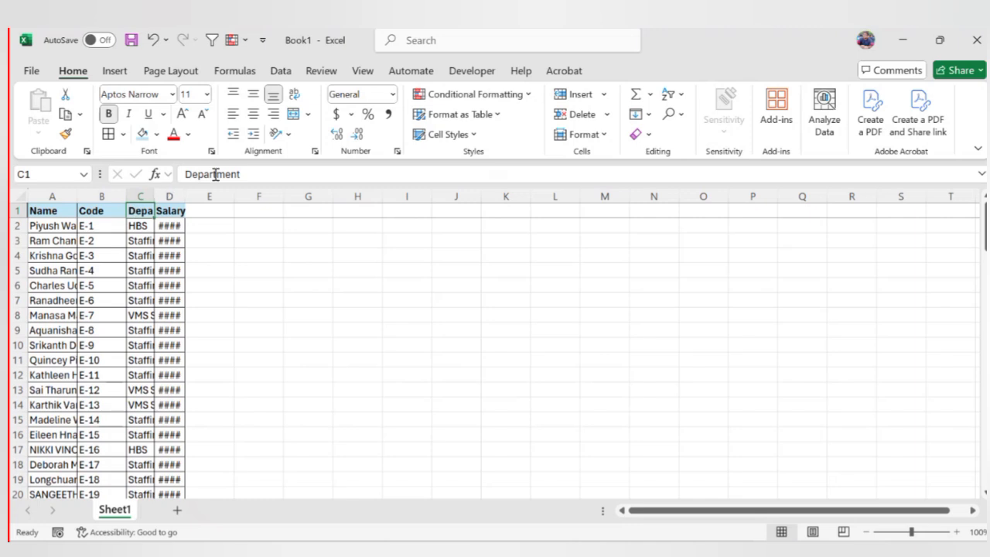
click(171, 225)
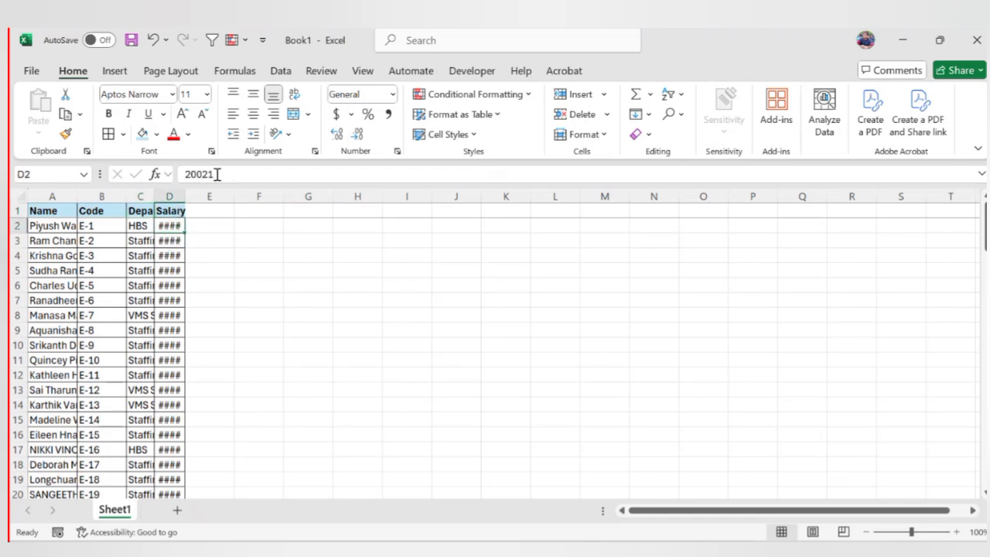
click(172, 241)
click(173, 271)
click(174, 301)
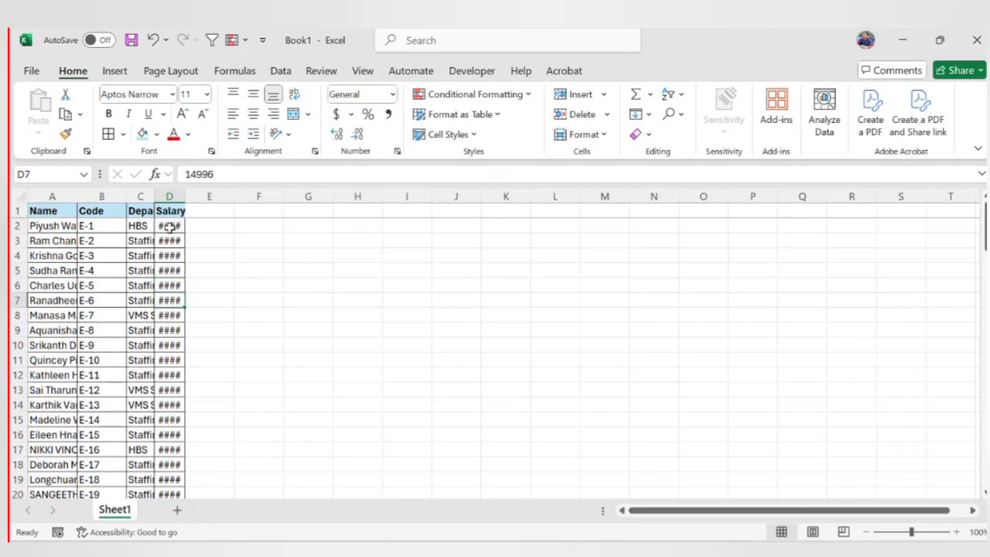
click(169, 225)
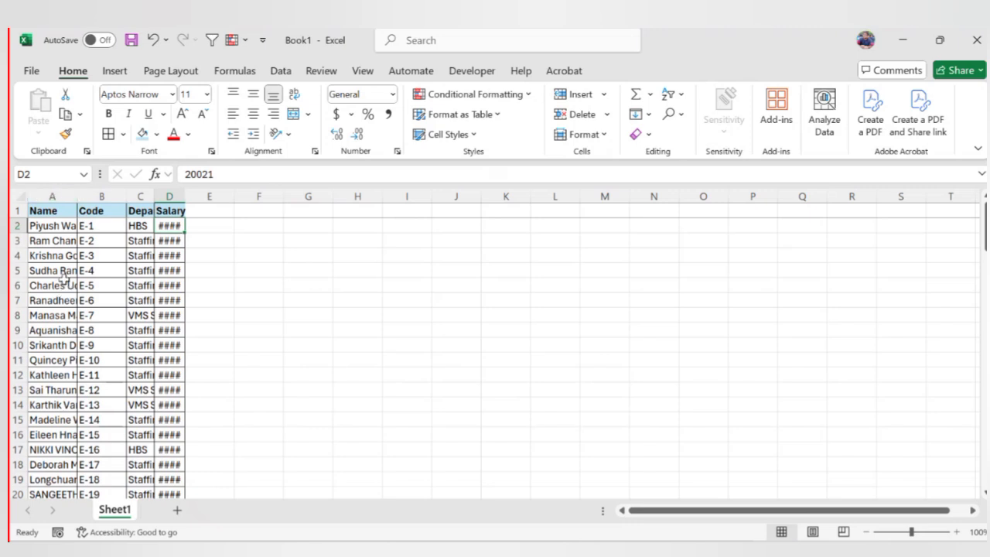
Auto-fit the widths of the Name, Code, Department and Salary columns to their contents, one column at a time
double_click(78, 197)
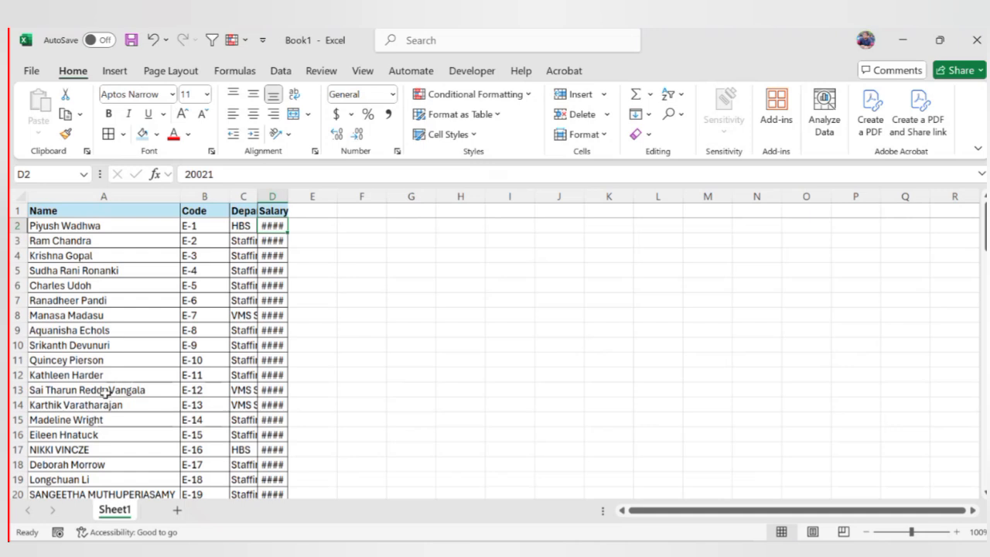
scroll(106, 393, down, 1)
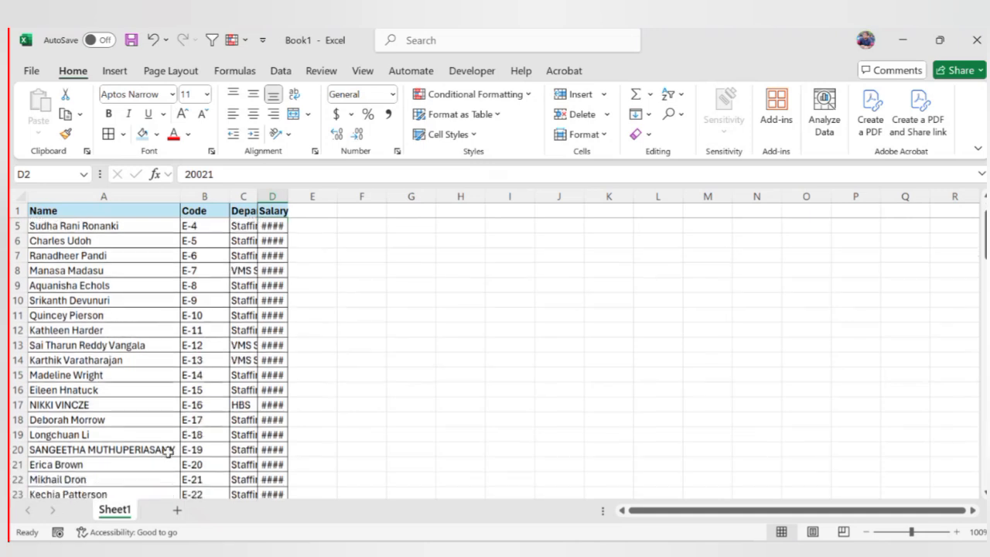
click(106, 449)
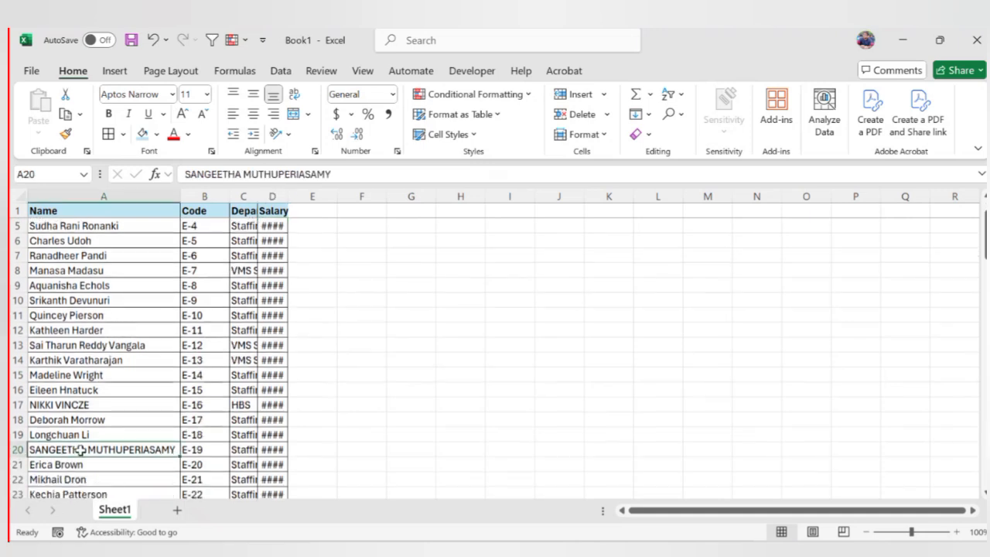
scroll(80, 450, up, 1)
scroll(106, 343, down, 1)
scroll(177, 379, up, 1)
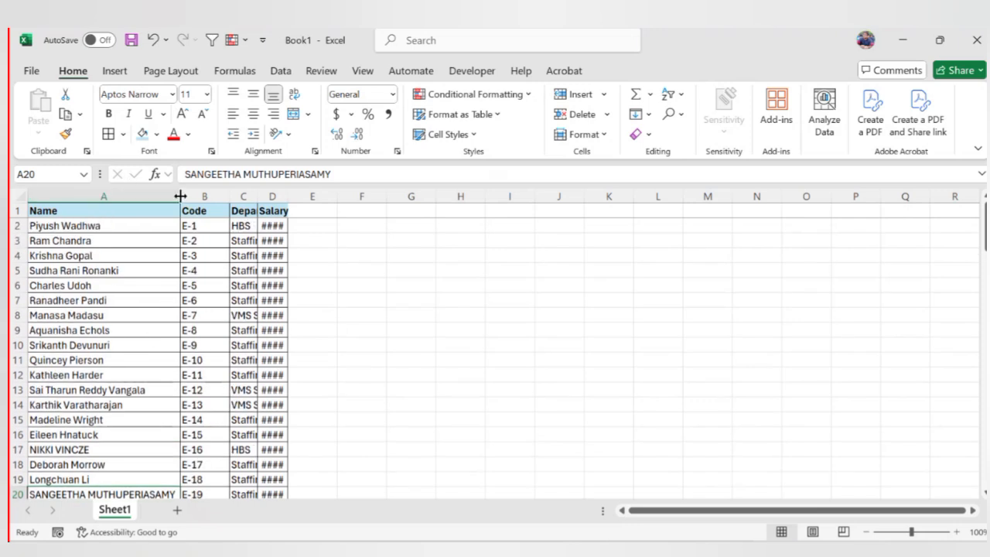
double_click(229, 196)
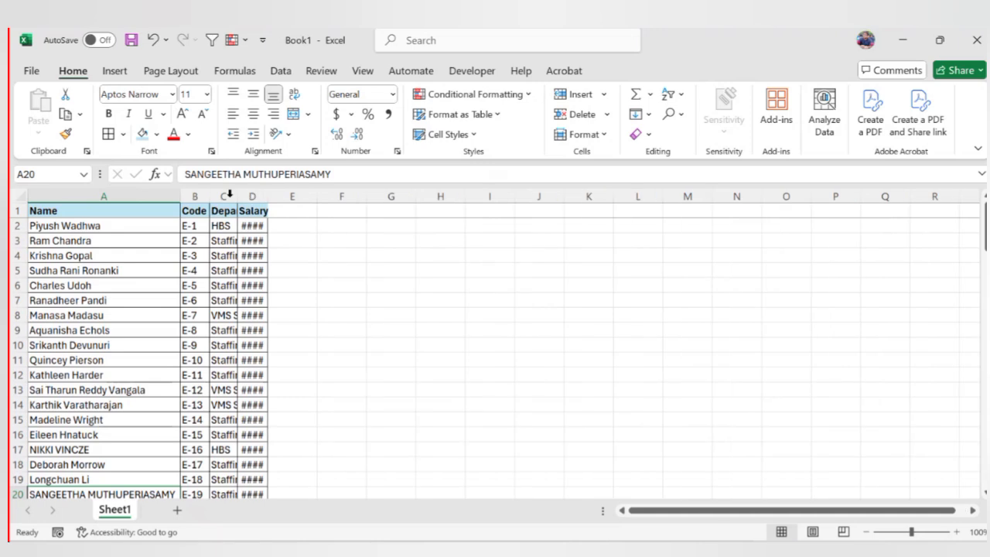
double_click(237, 196)
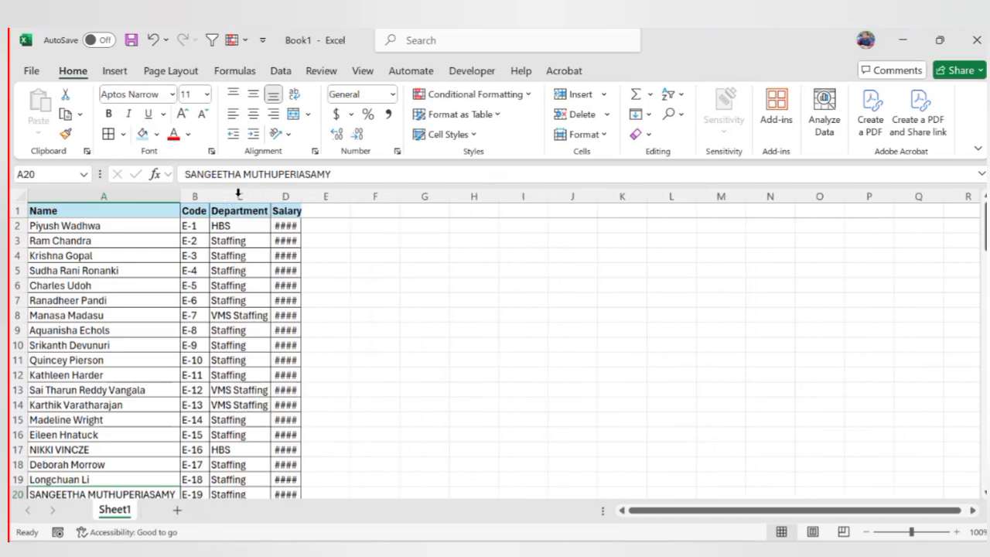
double_click(300, 196)
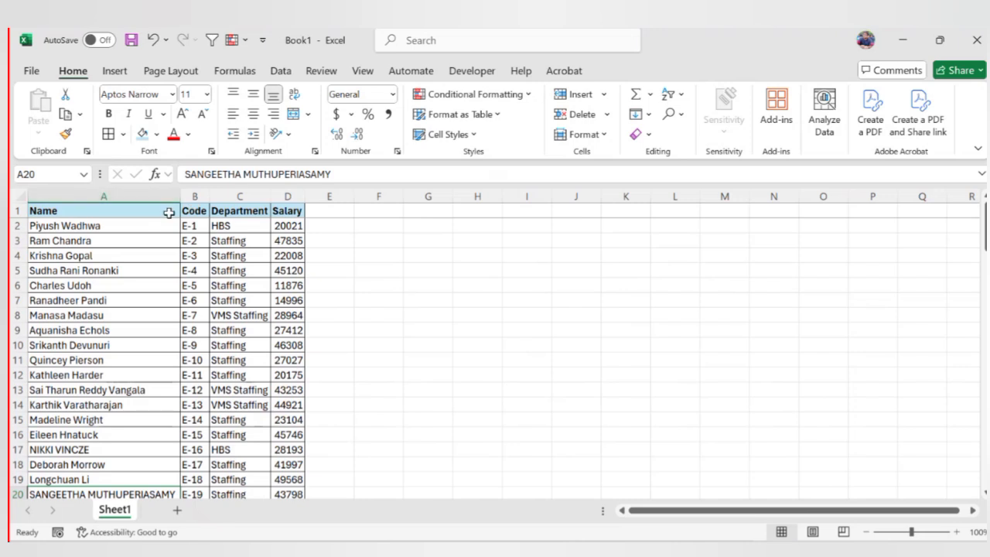
Undo the individual width changes of columns A through D
key(ctrl+z)
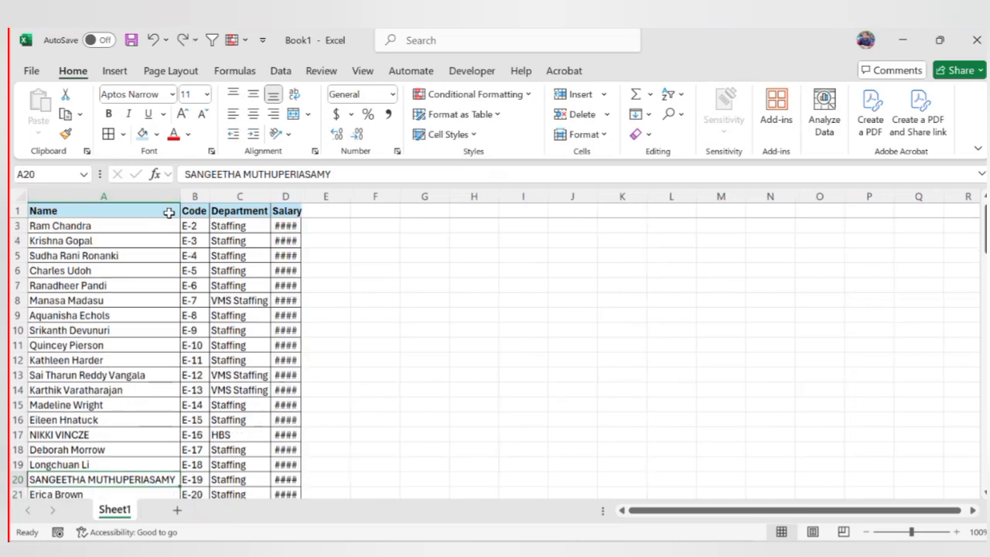
key(ctrl+z)
key(ctrl+z)
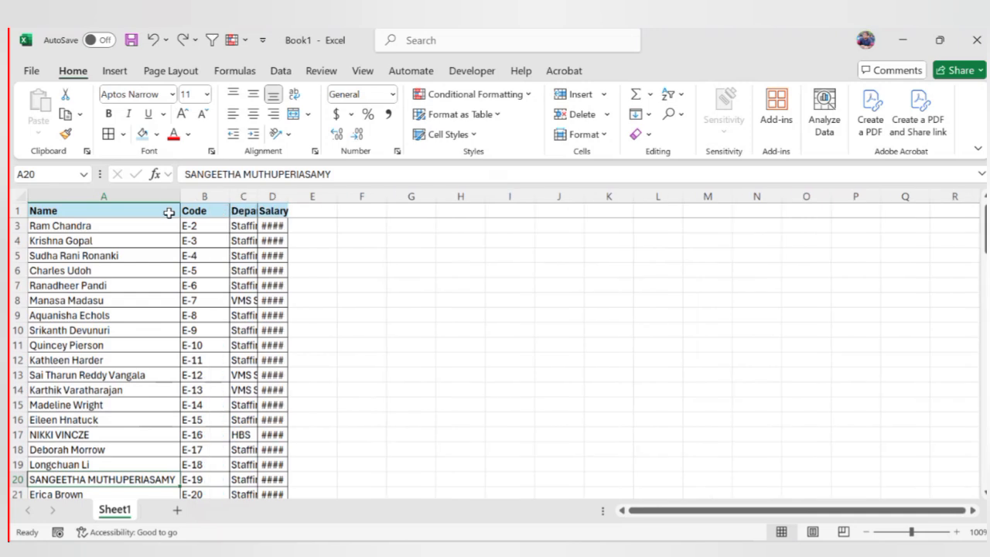
key(ctrl+z)
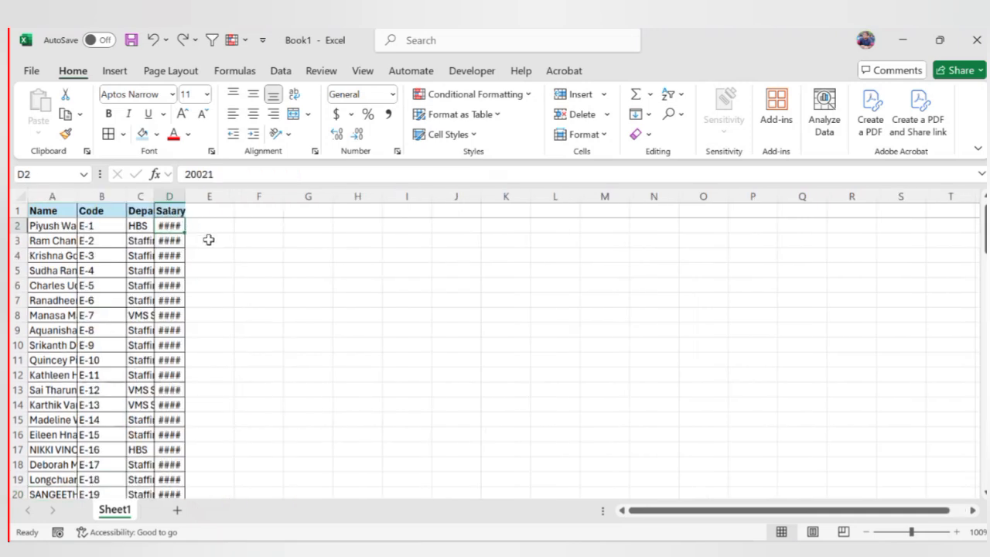
Auto-fit the widths of columns A through D together to their contents
click(331, 252)
drag(66, 196, 171, 195)
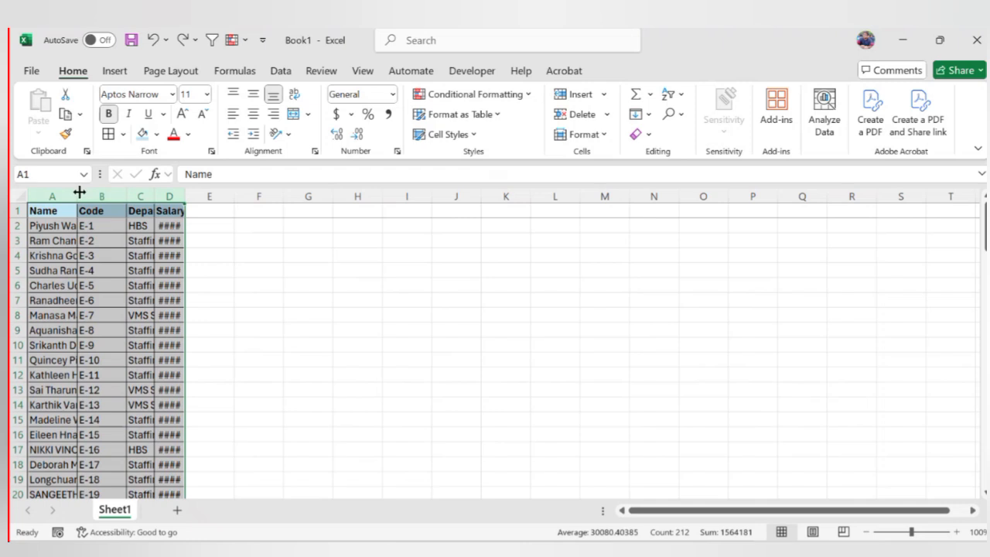
double_click(79, 192)
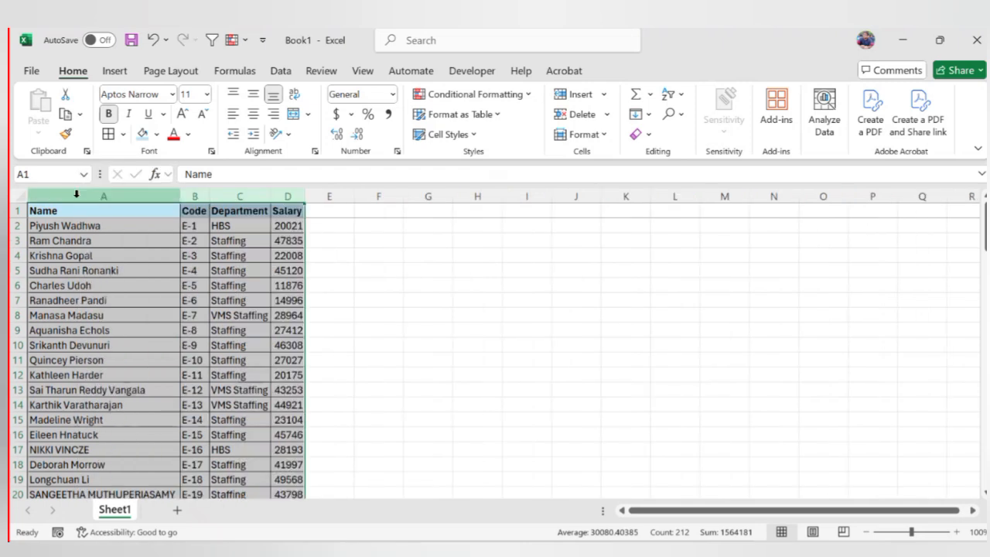
click(349, 267)
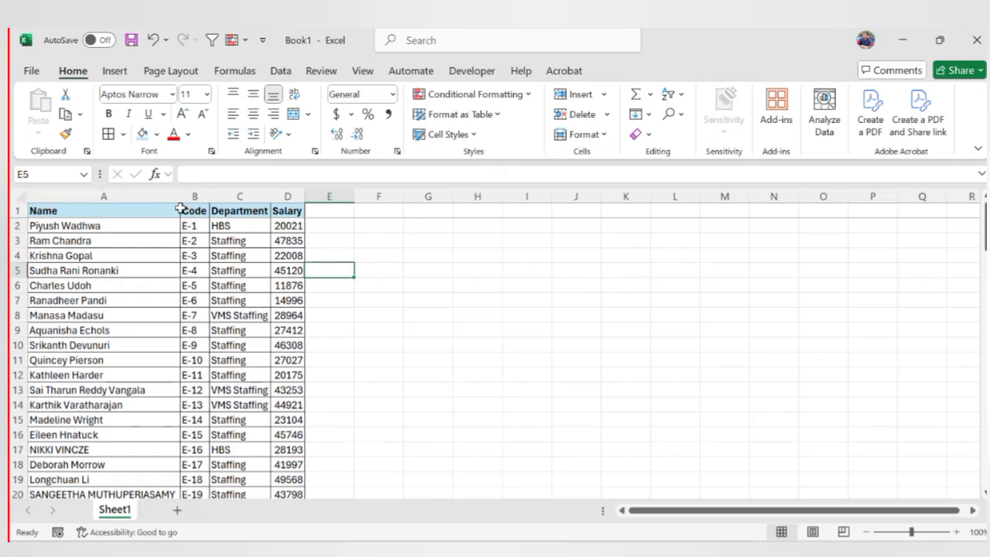
Undo the joint width change of columns A through D
key(ctrl+z)
click(236, 240)
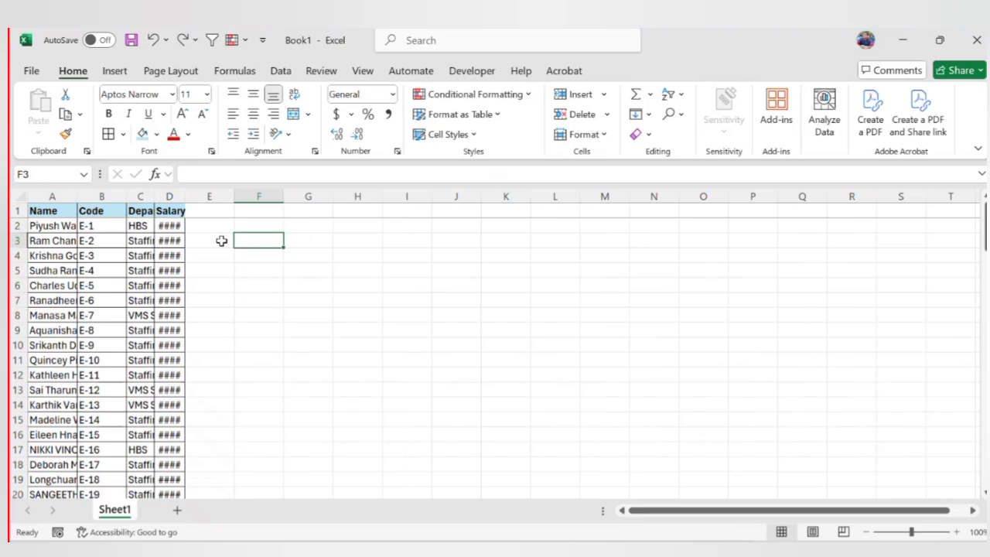
Build a multiple selection of whole columns, adding columns A through F one after another
drag(52, 198, 99, 193)
ctrl+click(99, 194)
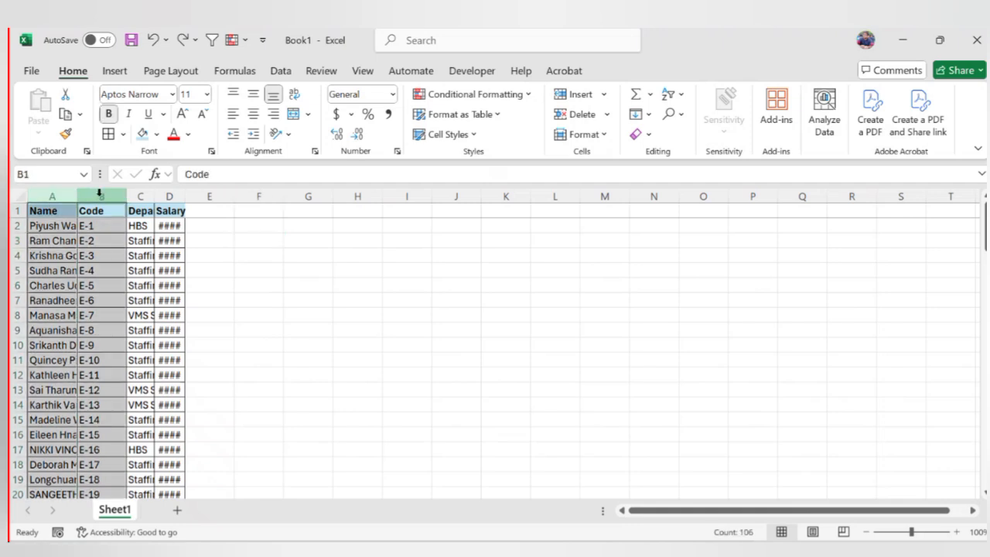
ctrl+click(139, 194)
ctrl+click(165, 195)
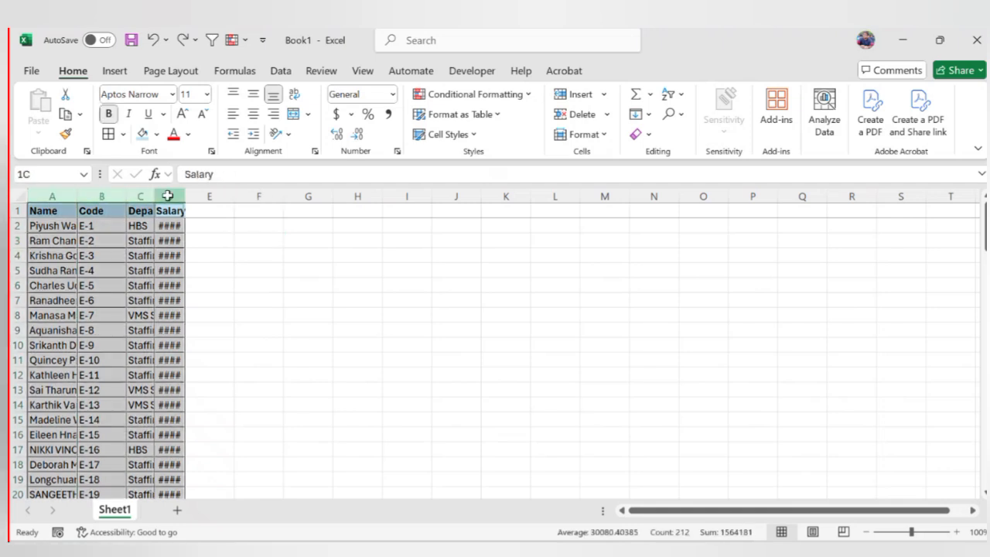
drag(206, 195, 256, 194)
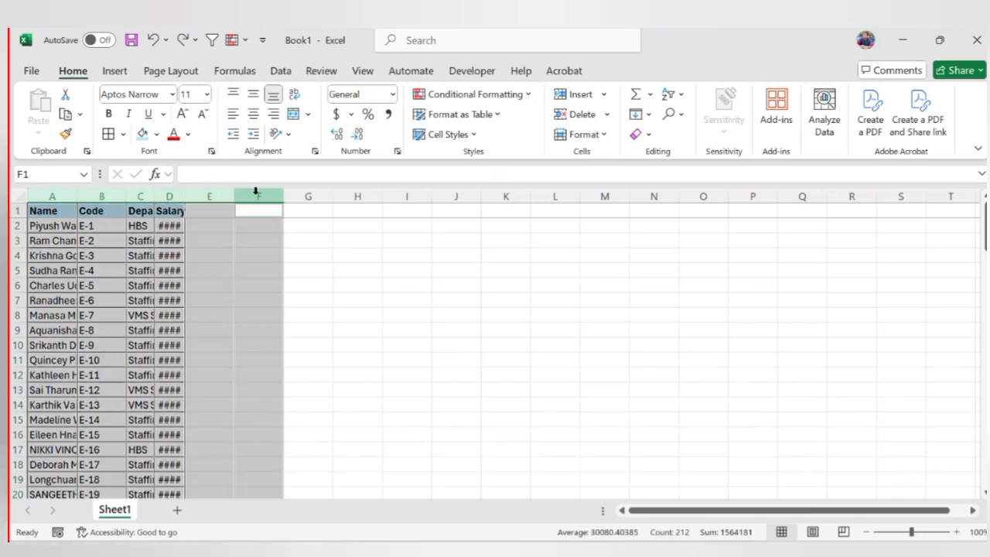
Extend a selection of the header cells A1:D1 to the entire columns A through D and review it down past the last data row
click(73, 215)
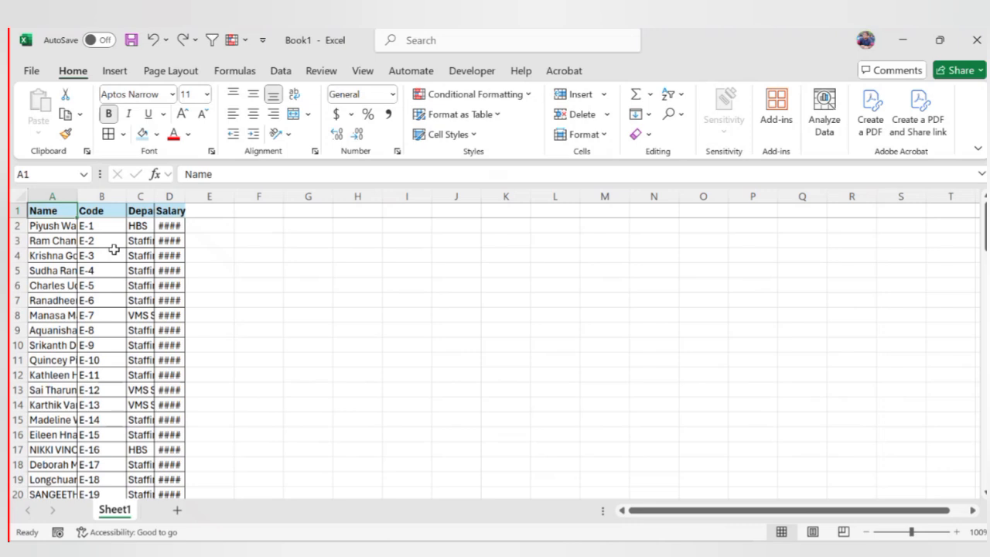
key(ctrl+shift+Right)
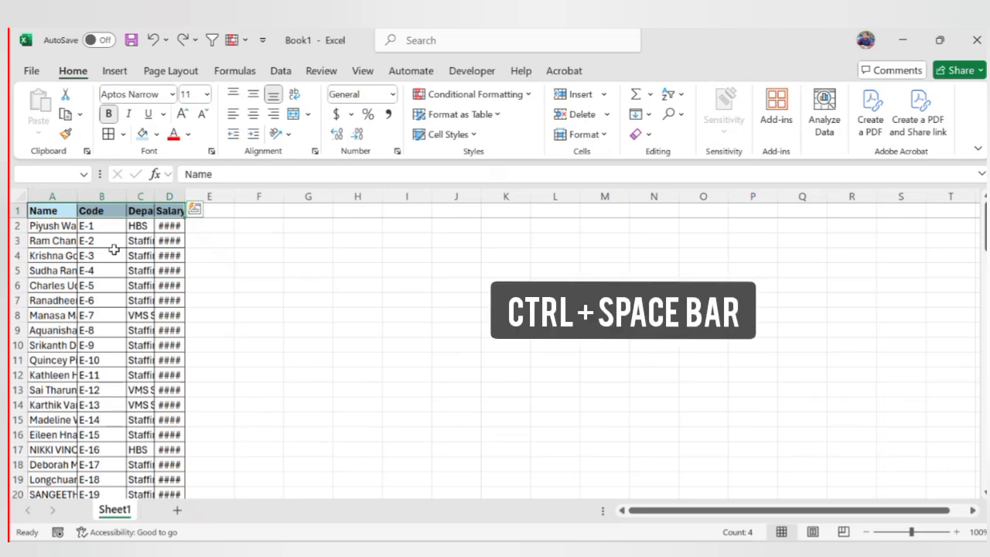
key(ctrl+space)
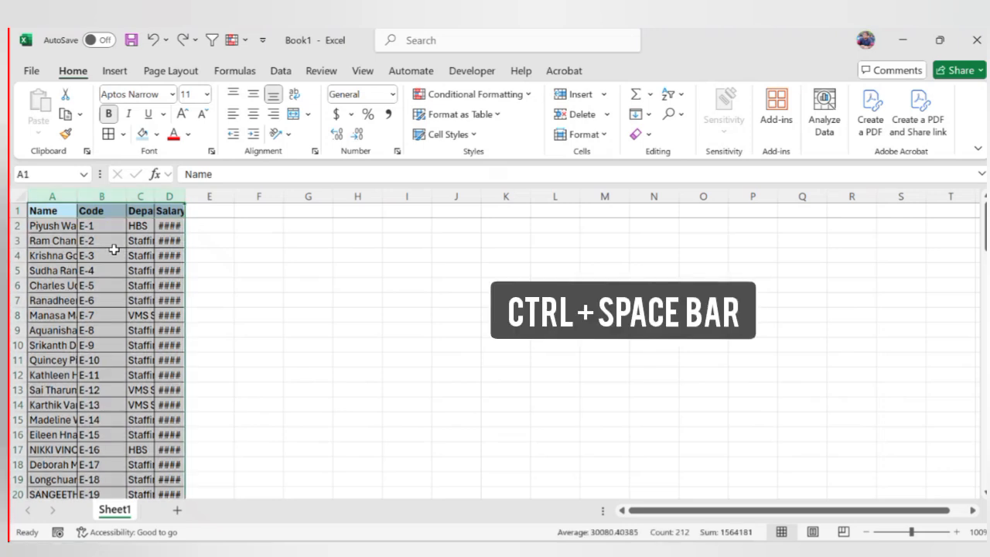
scroll(139, 313, down, 15)
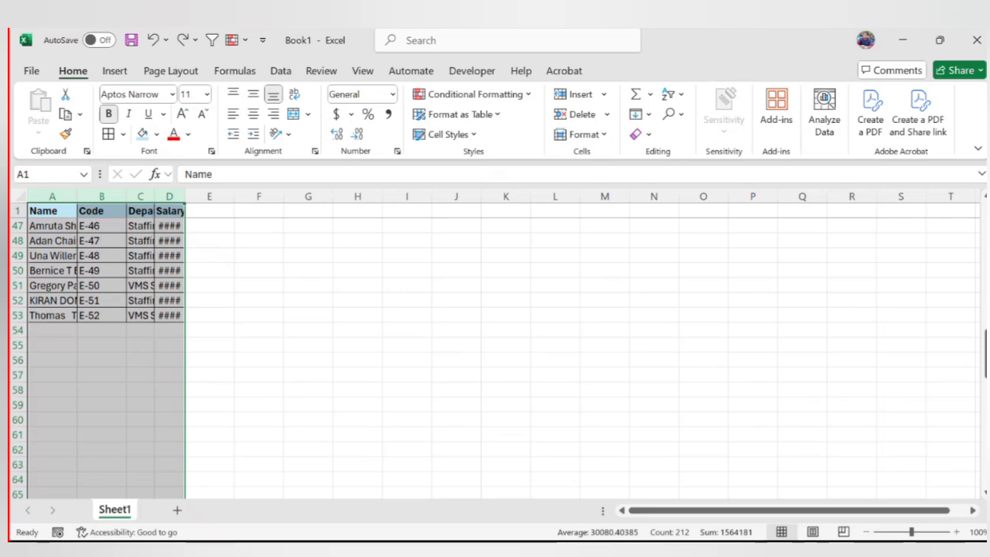
scroll(155, 379, down, 2)
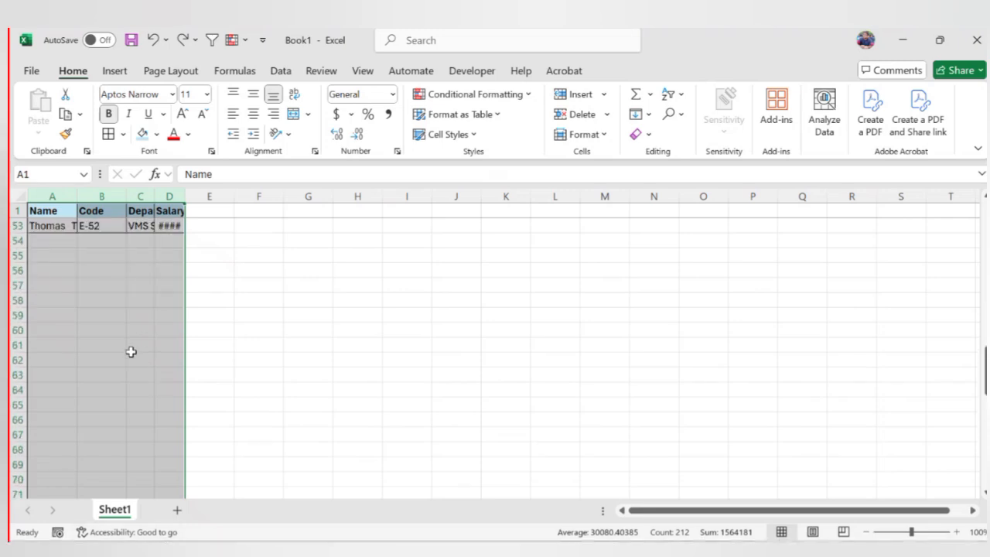
scroll(131, 352, up, 17)
scroll(129, 353, down, 6)
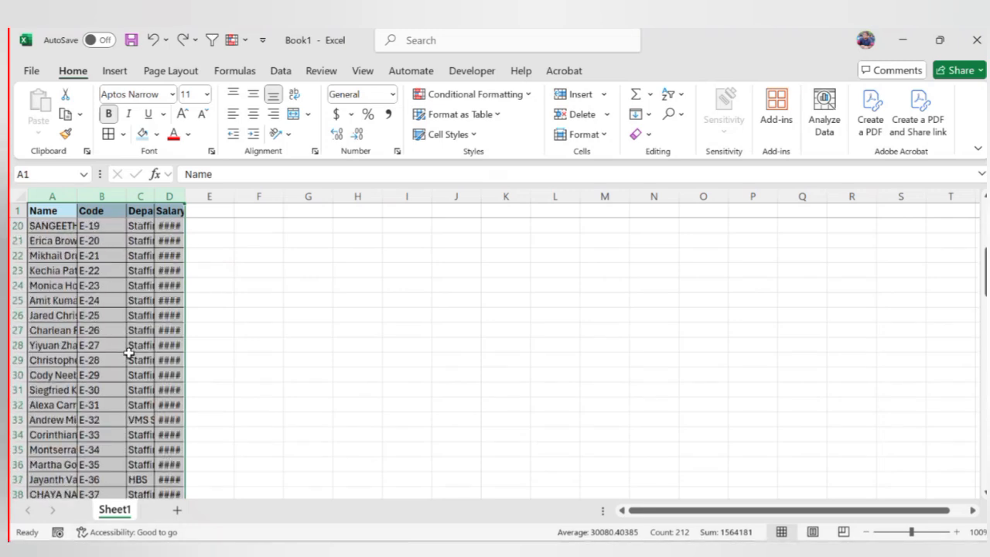
scroll(129, 352, up, 6)
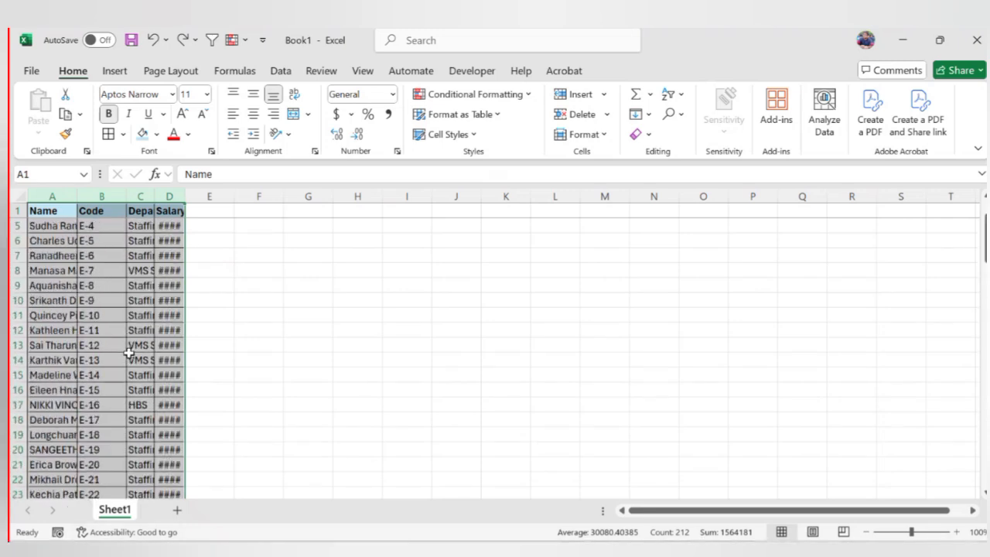
click(67, 210)
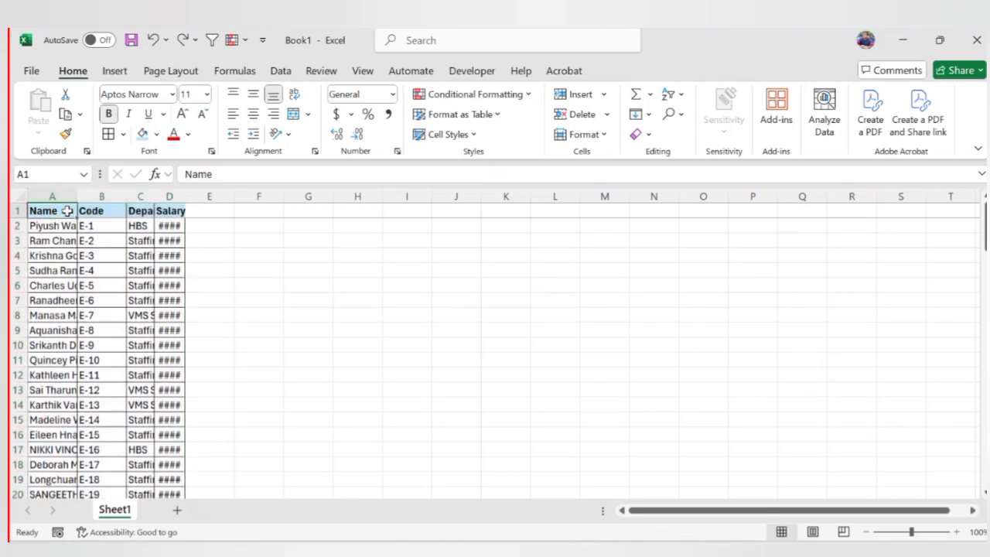
key(ctrl+shift+Down)
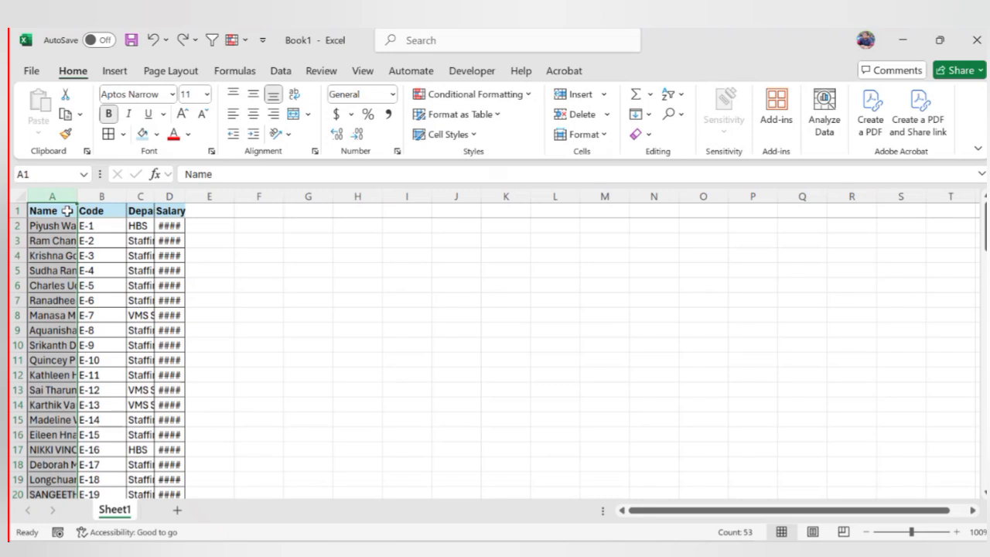
key(Down)
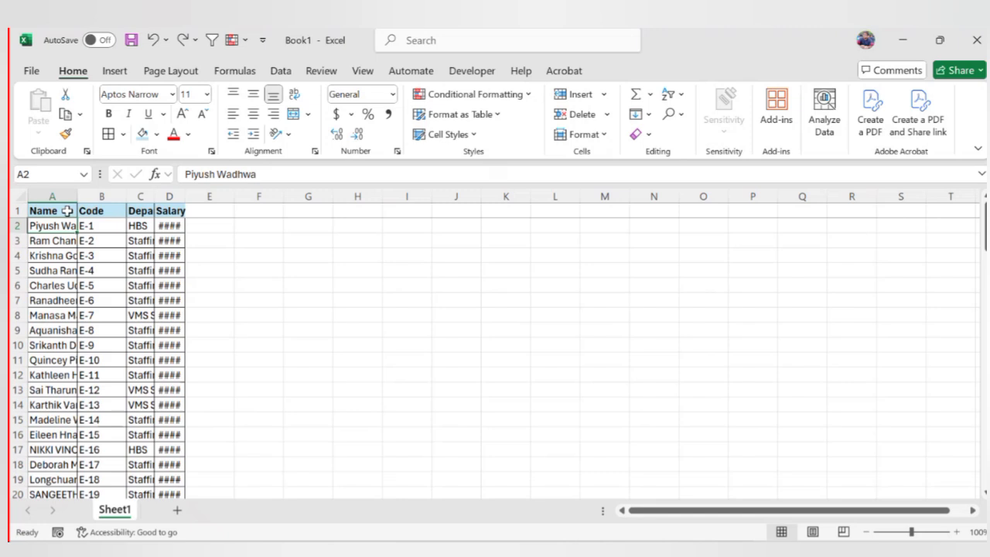
key(alt)
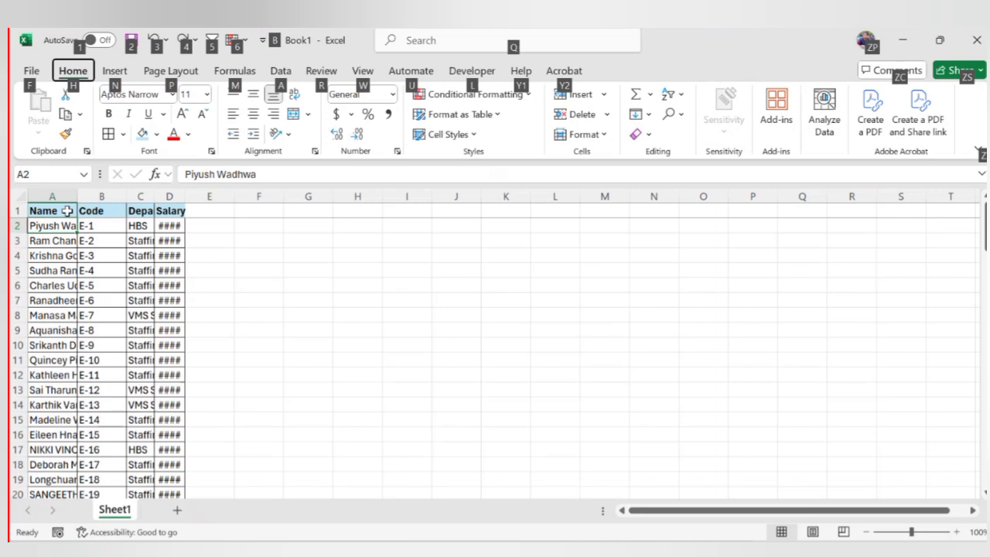
key(Escape)
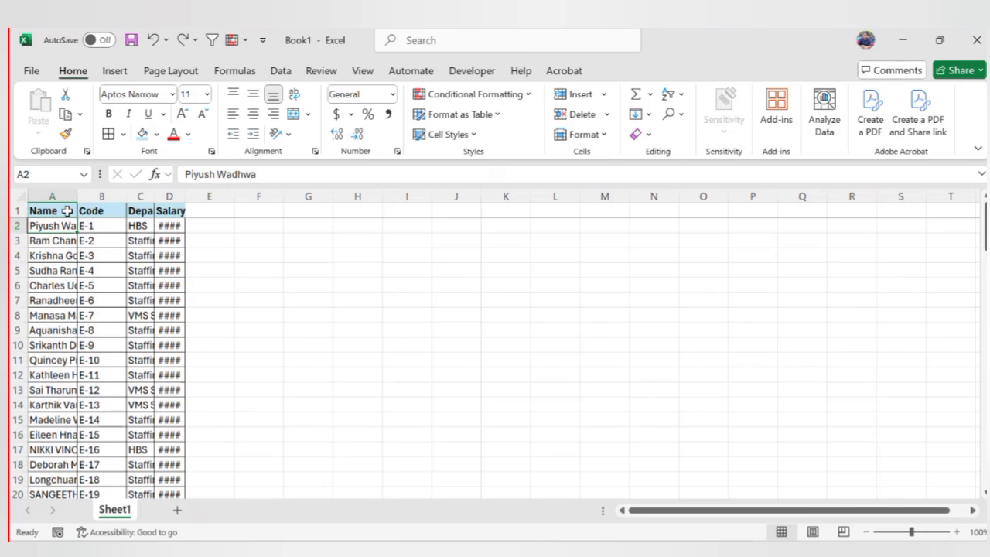
Select columns A through D starting from the header row and auto-fit their widths to the contents
click(68, 211)
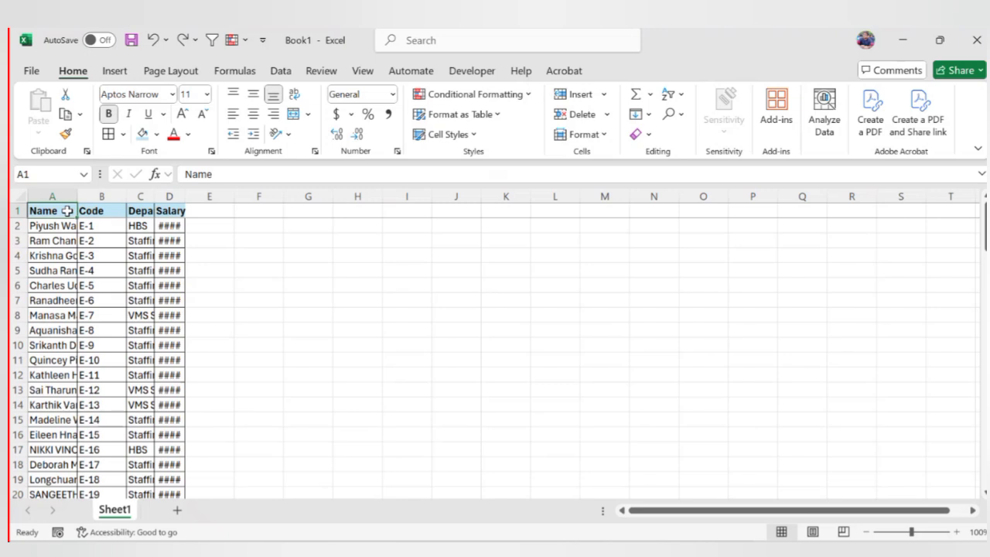
key(ctrl+shift+Right)
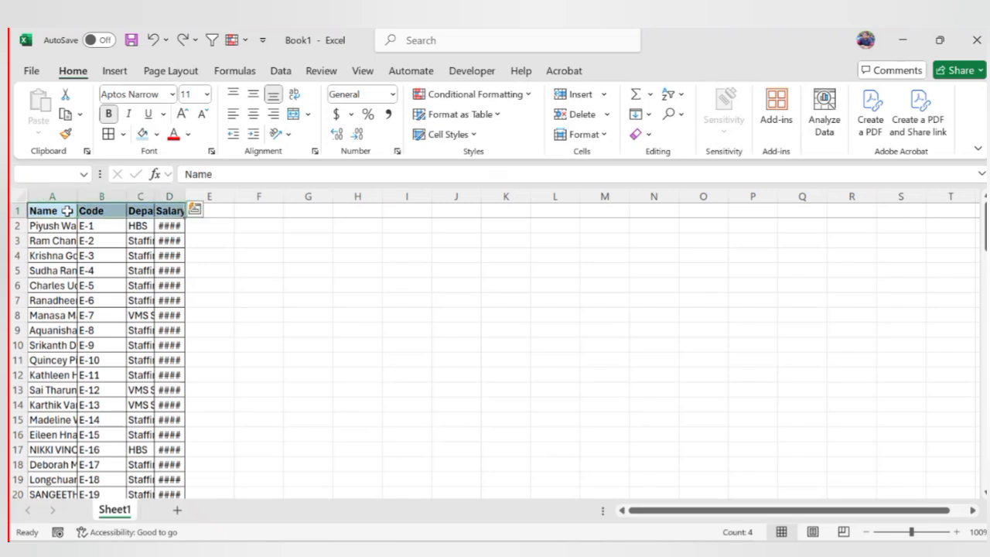
key(ctrl+shift+Down)
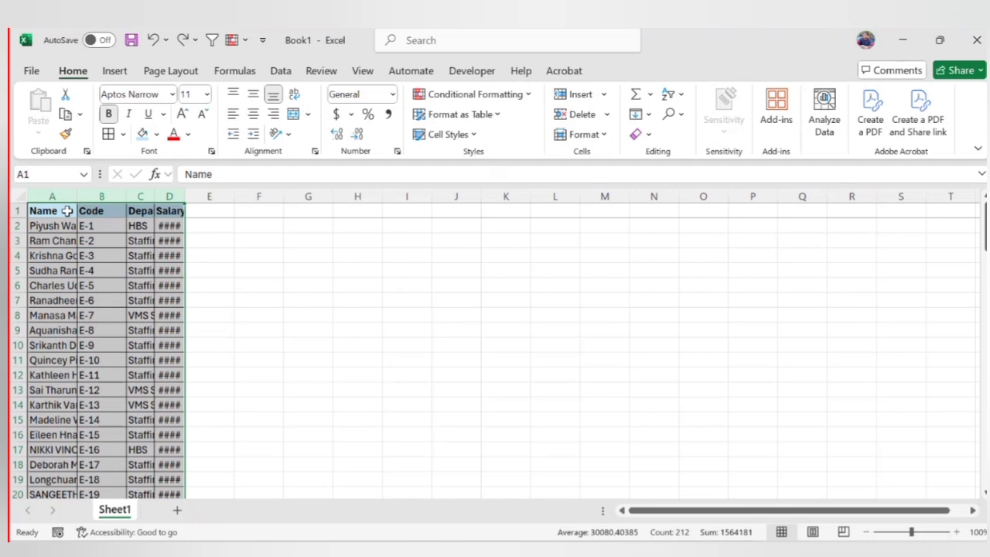
key(alt)
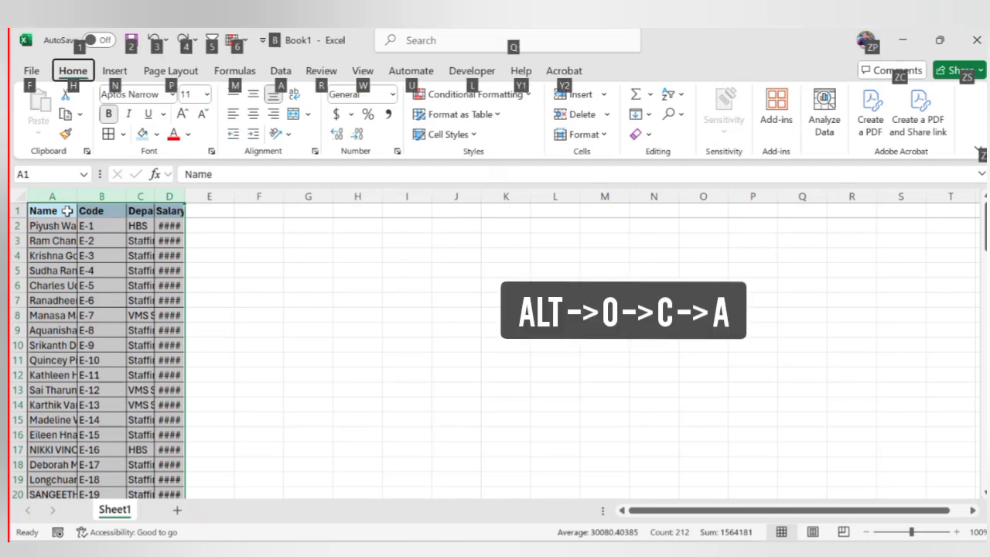
key(o)
key(c)
key(a)
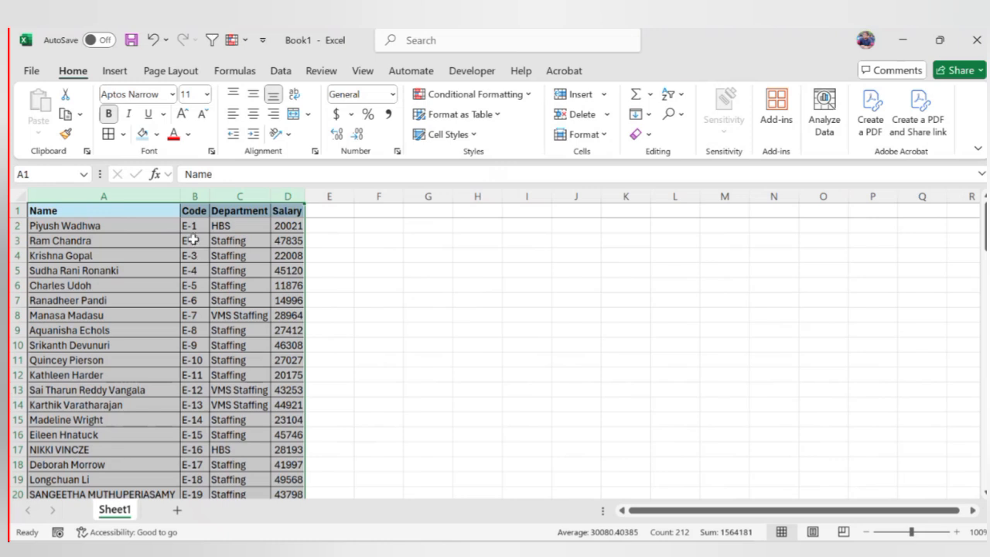
click(95, 226)
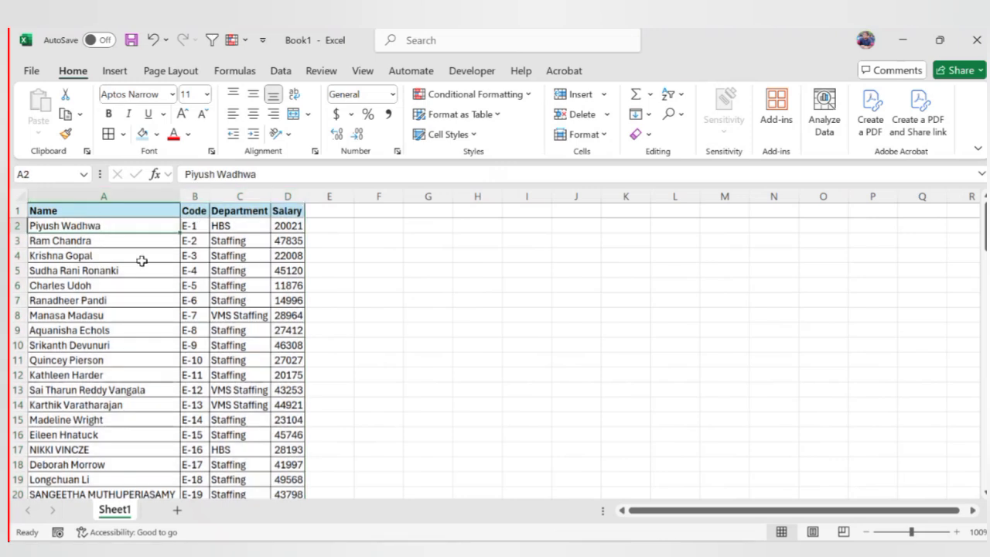
Select the entire Name column, and select the whole of row 5 from cell A5
click(106, 196)
click(128, 286)
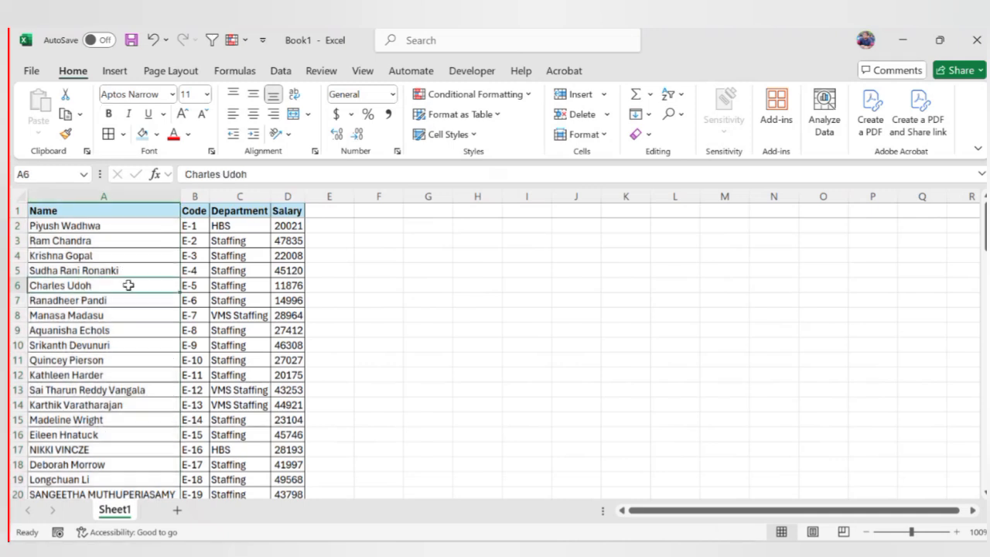
key(ctrl+space)
key(Down)
key(Up)
key(Up)
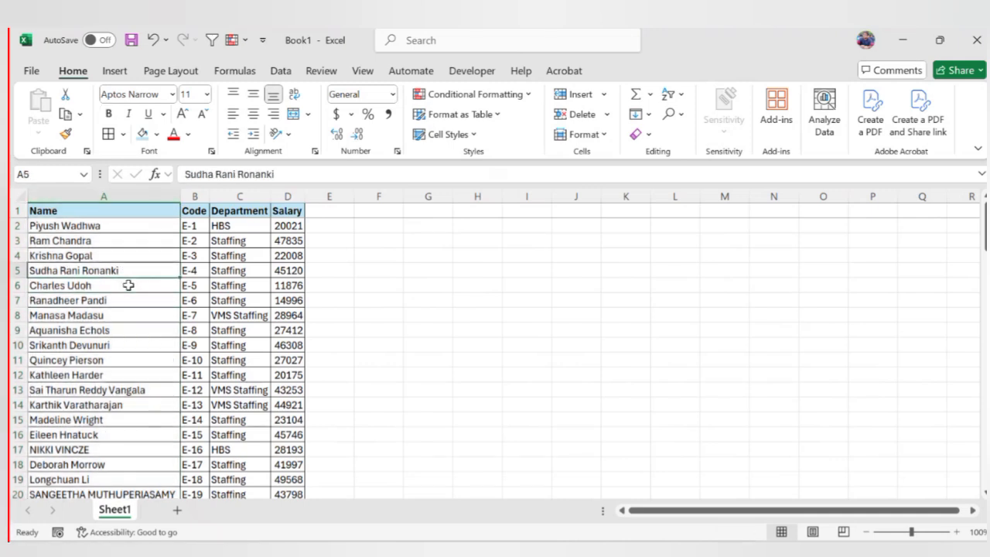
key(shift+space)
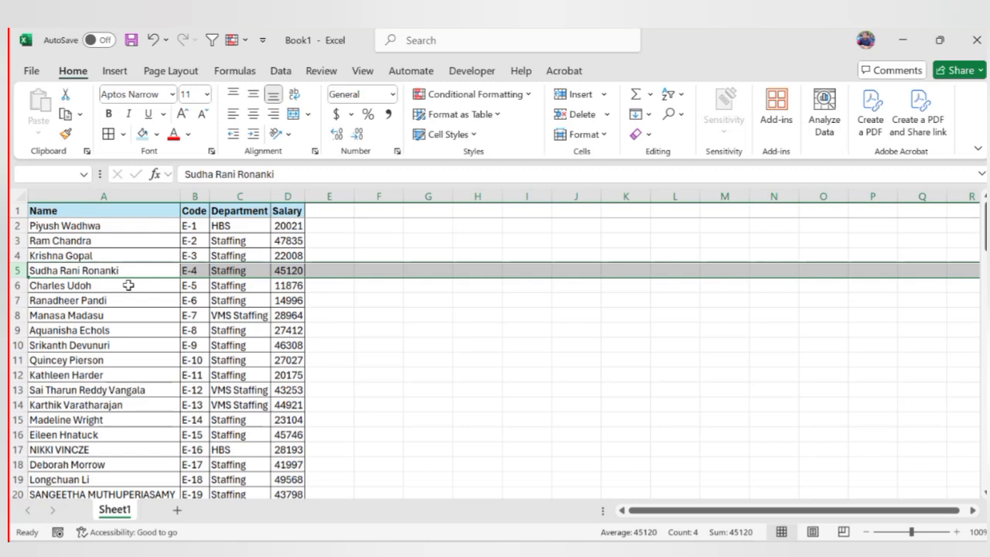
Select all Salary values from D2 down to D53 and return to cell D2
key(ctrl+Home)
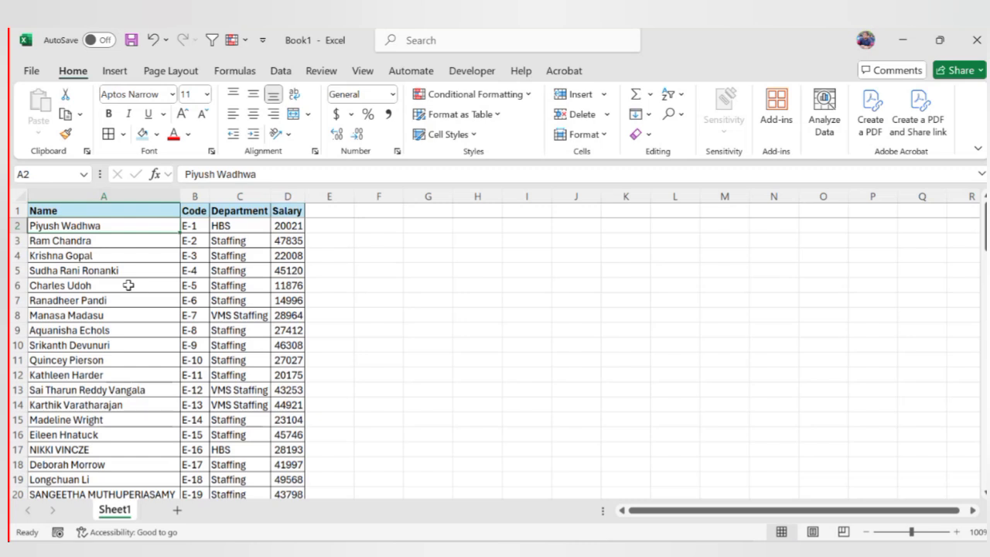
key(Up)
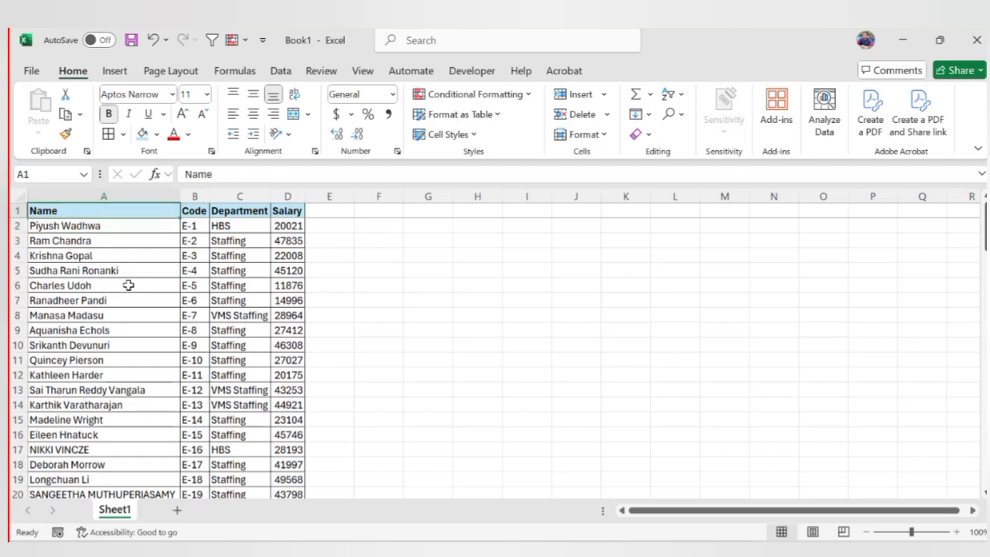
key(ctrl+Right)
key(Down)
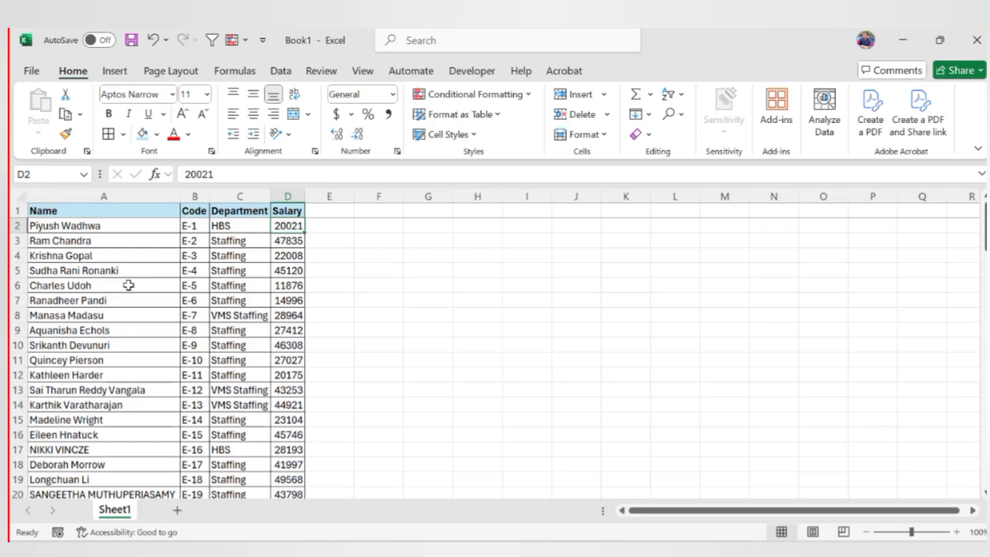
key(Up)
key(Down)
key(ctrl+shift+Down)
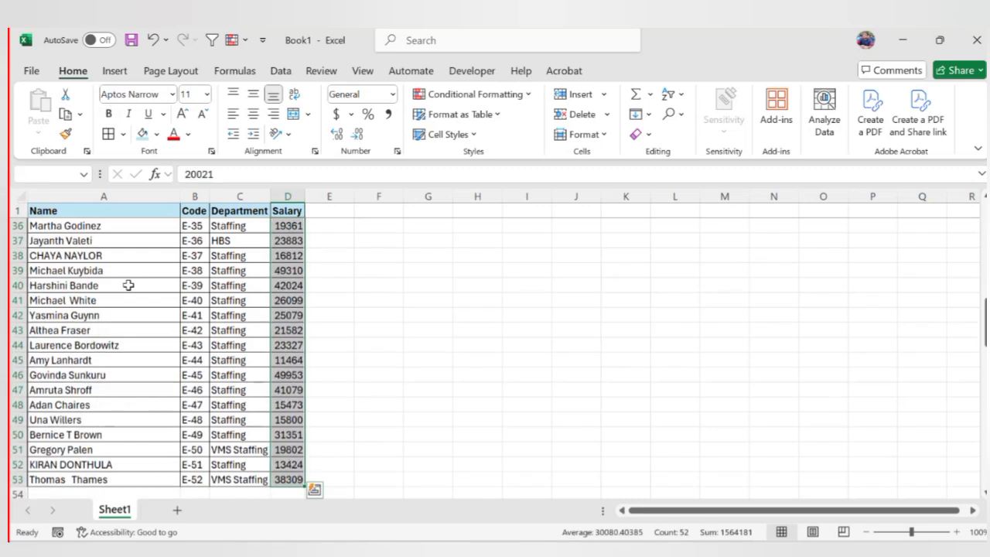
key(Up)
key(Down)
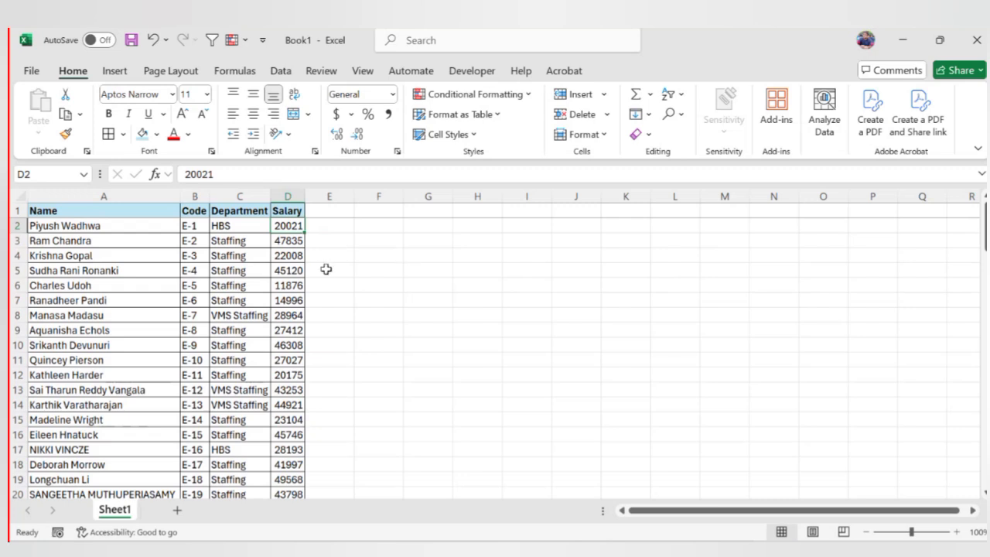
click(291, 211)
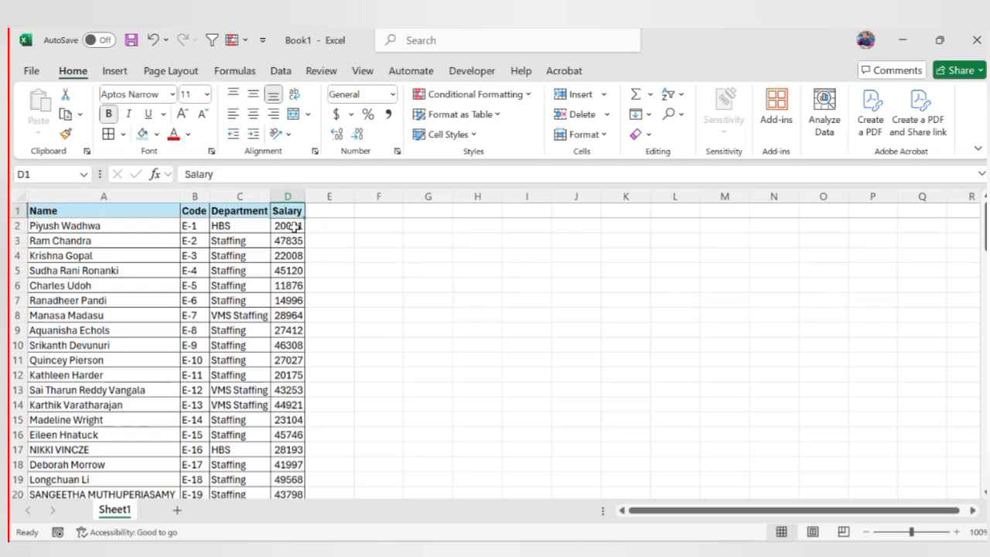
click(295, 226)
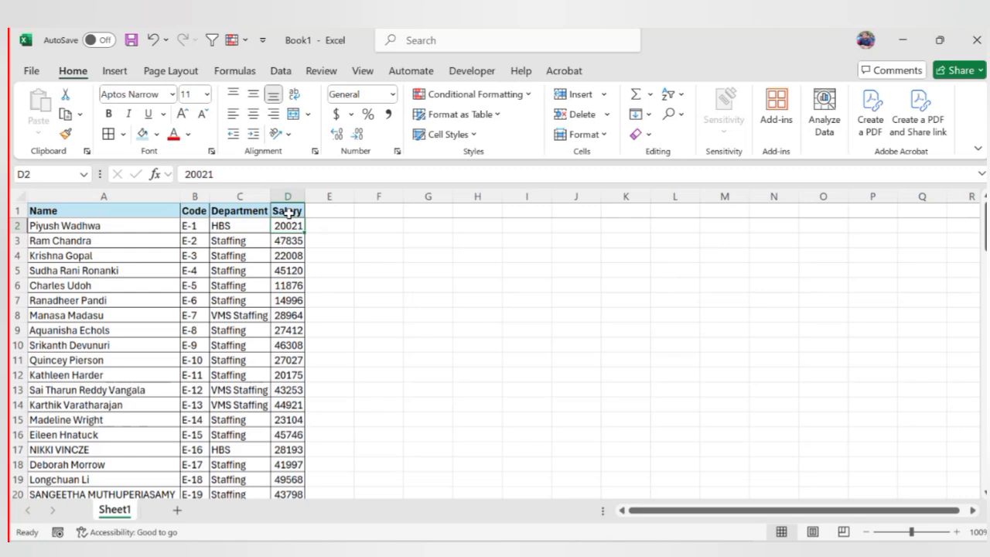
Apply the comma number style to all Salary values D2:D53 and return to cell D2
key(ctrl+shift+Down)
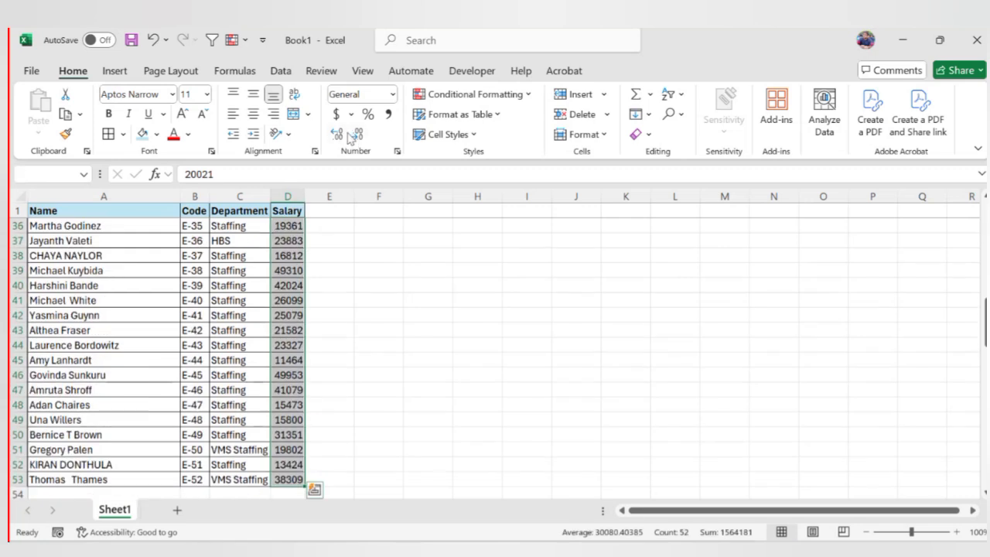
click(389, 115)
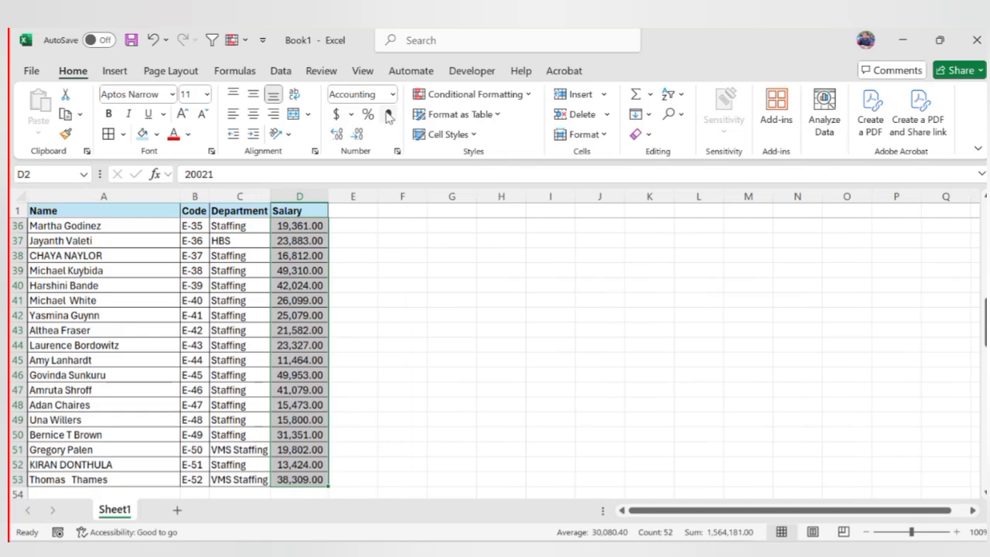
scroll(333, 303, up, 11)
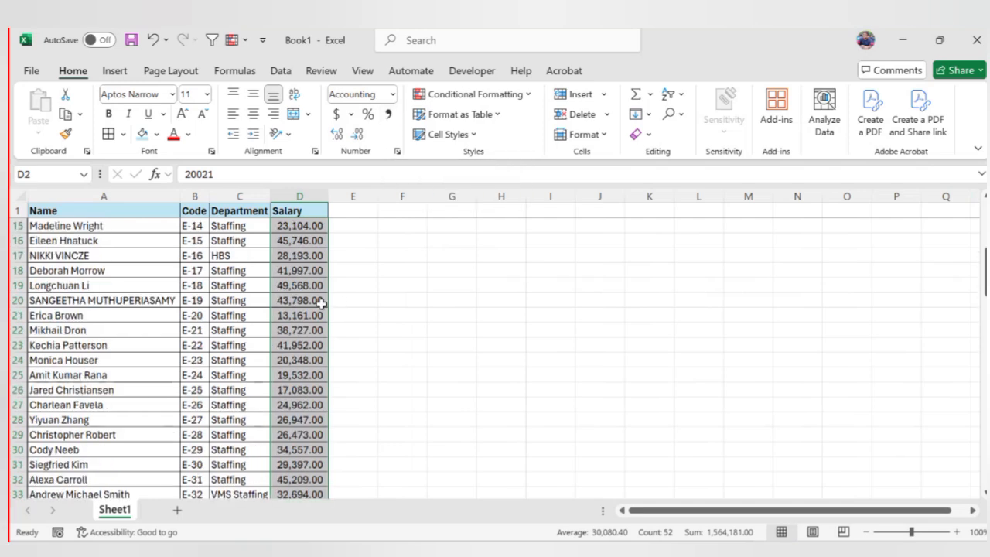
click(309, 223)
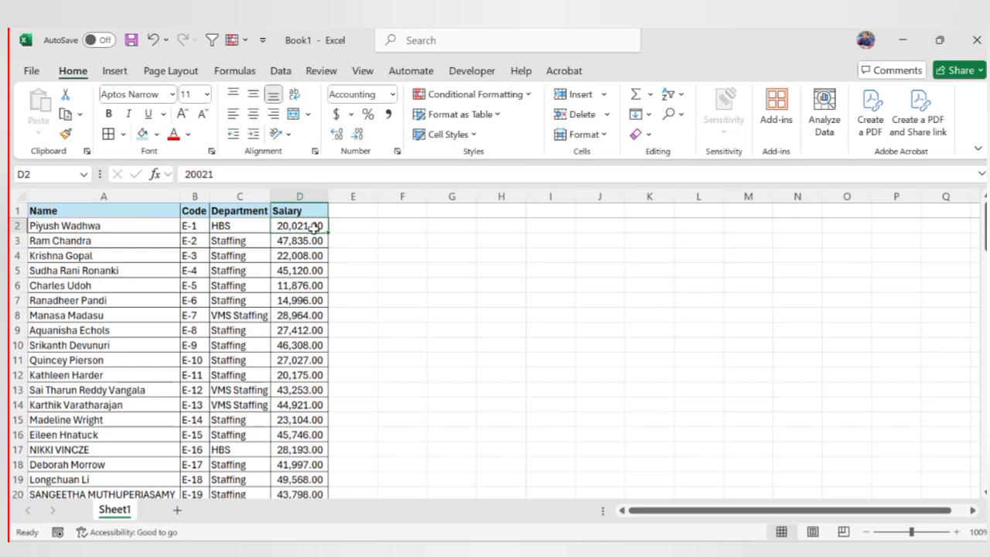
Raise cell D2 to four decimal places, reduce it to one, and bring it back to two
click(338, 136)
click(338, 137)
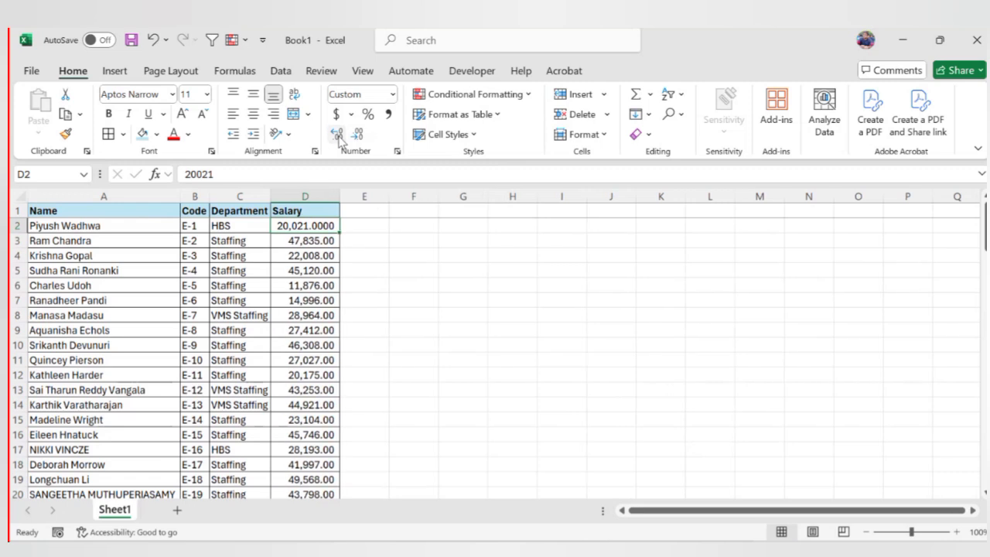
click(357, 136)
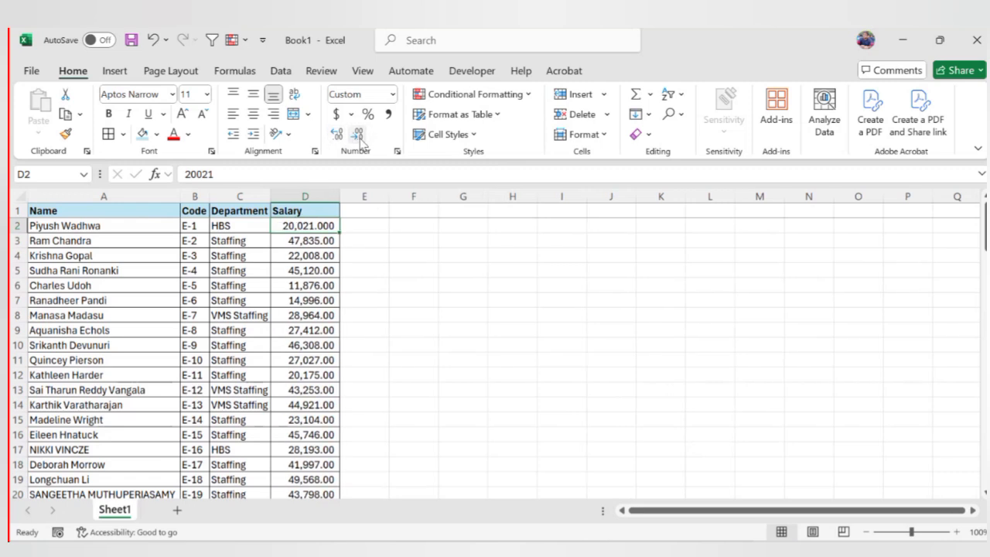
click(359, 139)
click(359, 139)
click(337, 135)
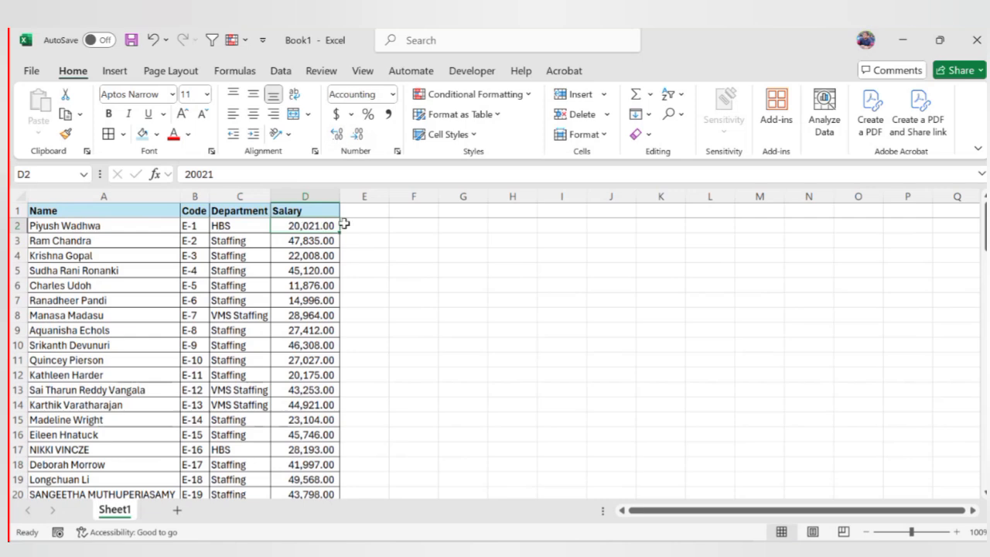
Remove both decimal places from the Salary values D2:D53 and return to the start of the data
key(ctrl+shift+Down)
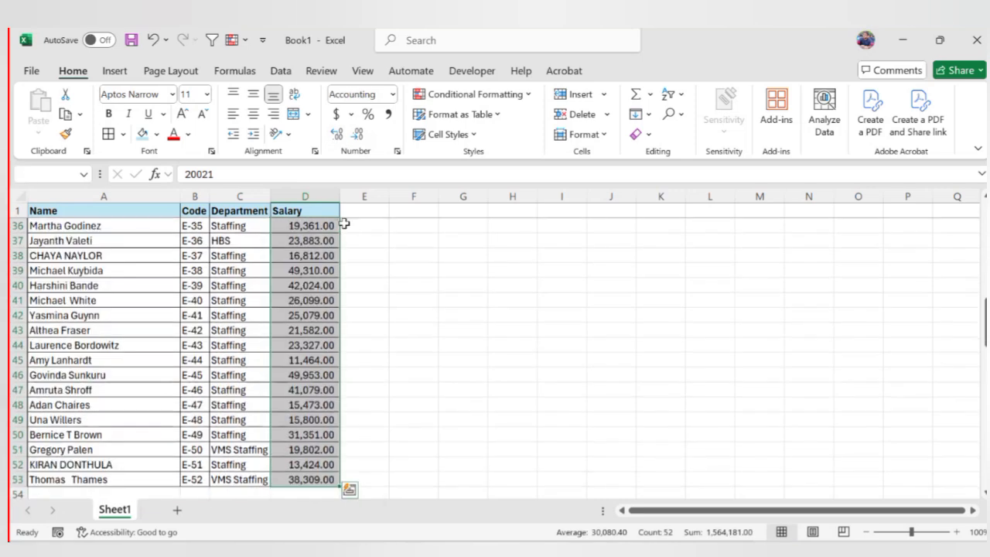
click(358, 135)
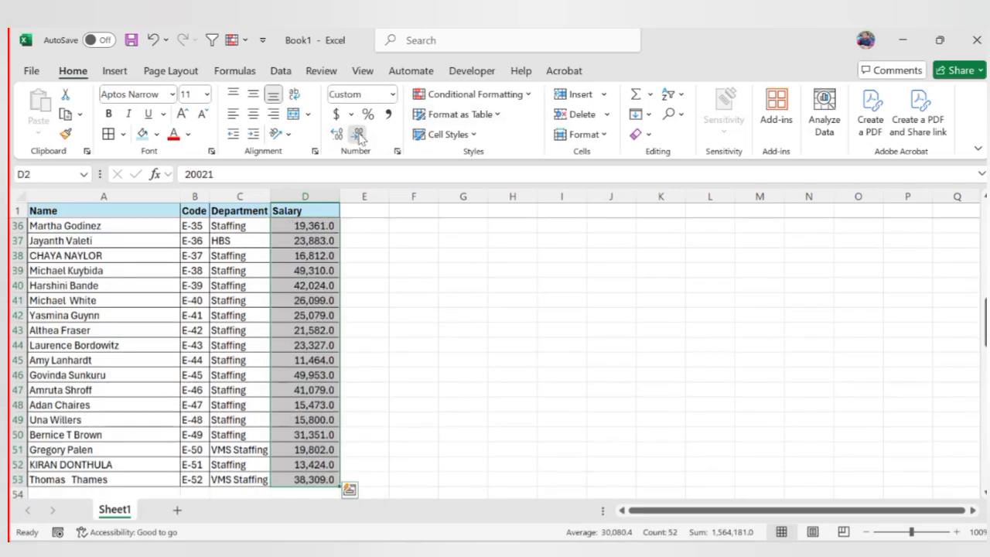
click(358, 136)
click(401, 281)
key(ctrl+Home)
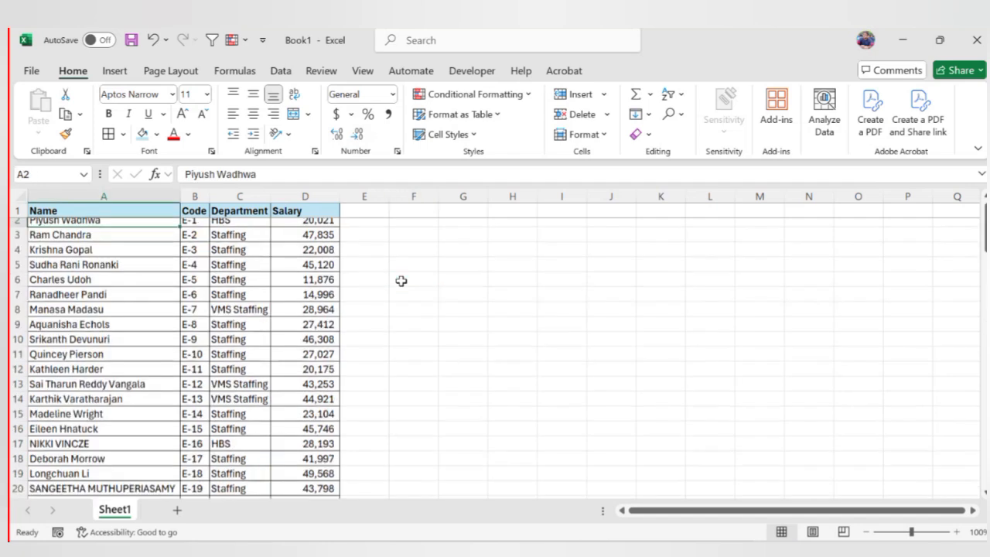
Check the Salary header and its first value, and go through the name, salary, department and code cells of row 8
key(Right)
key(Right)
key(Right)
key(Up)
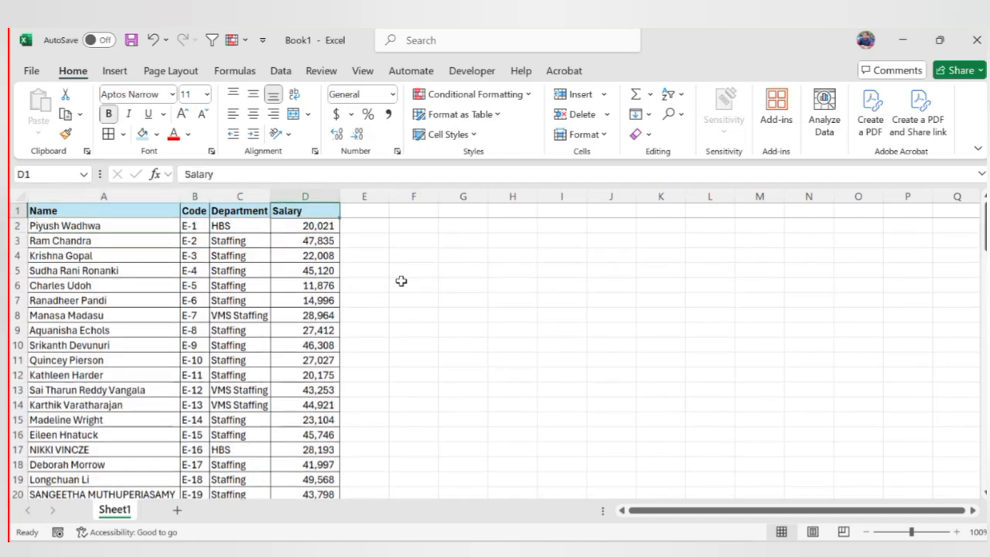
key(Down)
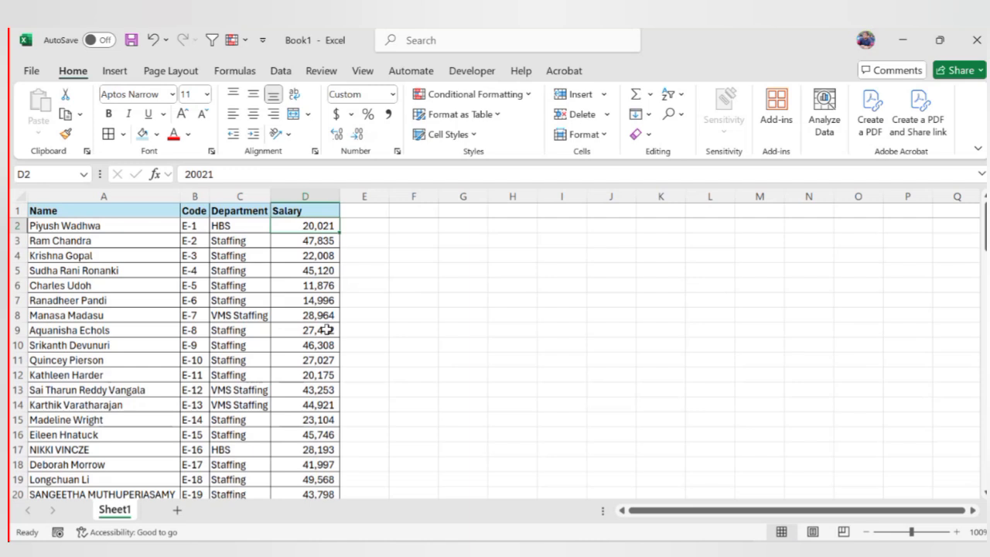
click(50, 316)
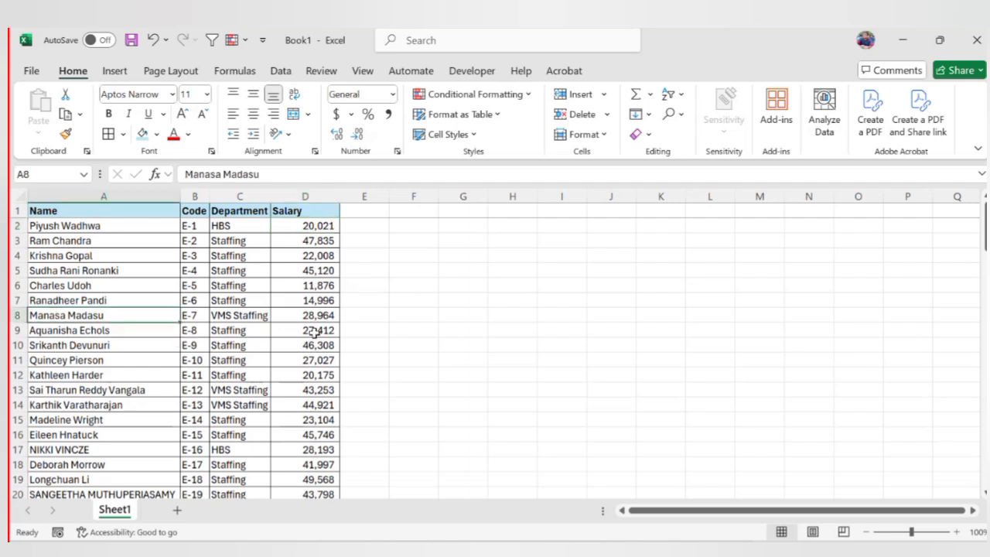
click(308, 315)
click(250, 315)
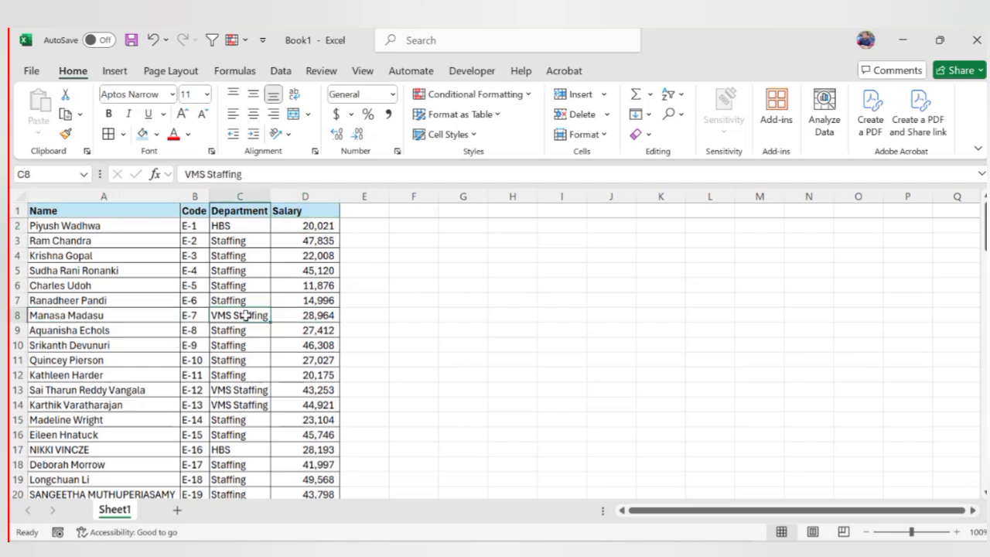
click(197, 313)
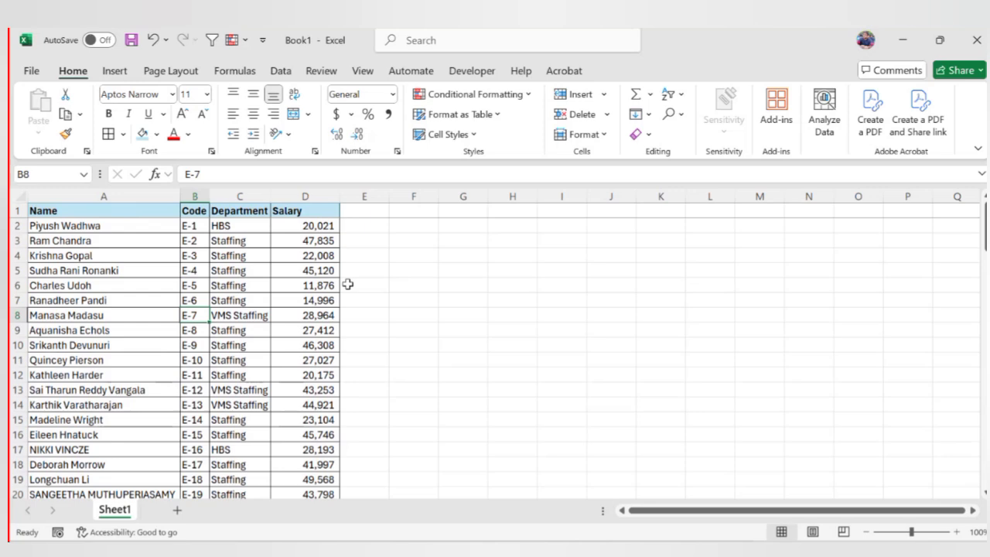
Switch to the Downloads folder in File Explorer and open the Details workbook at cell A1
mouse_move(489, 552)
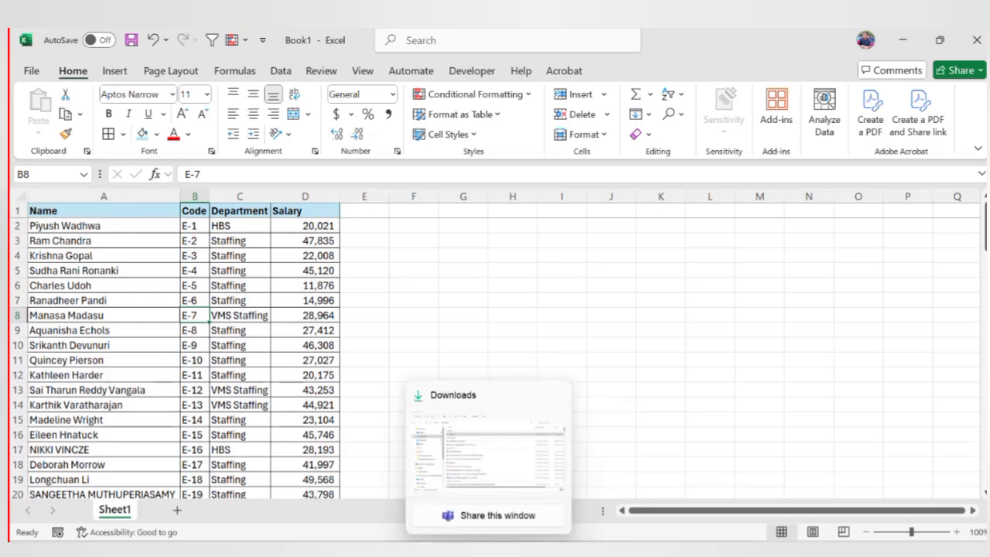
click(493, 450)
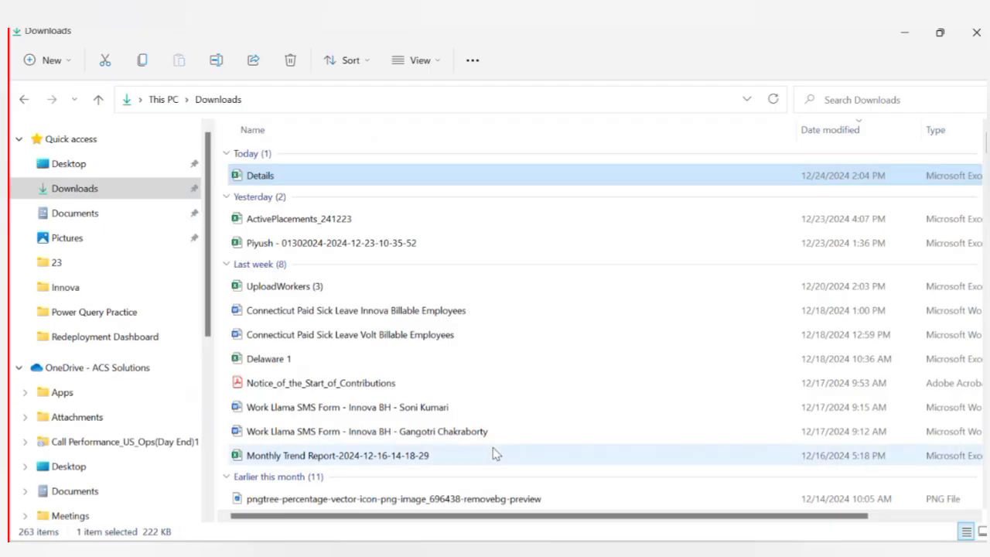
double_click(273, 178)
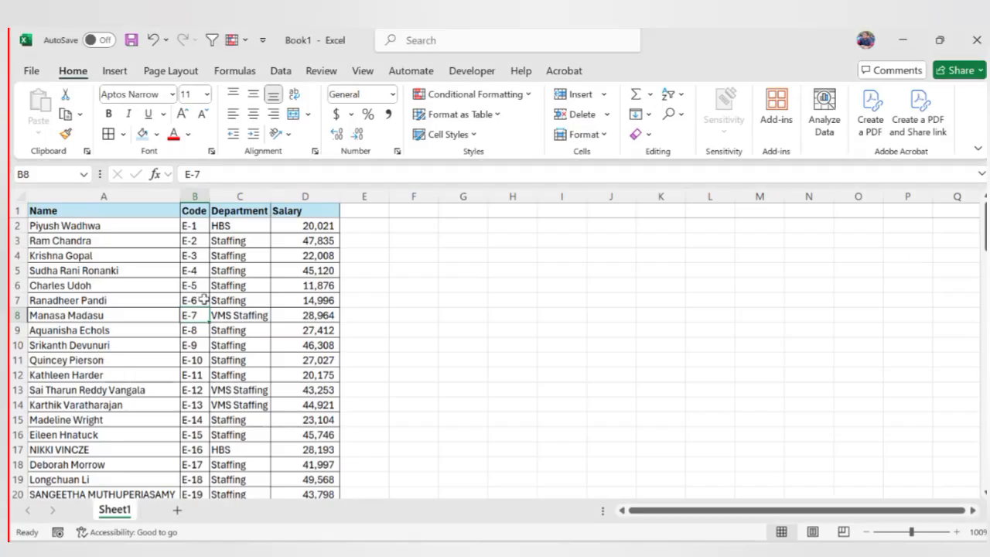
key(ctrl+Home)
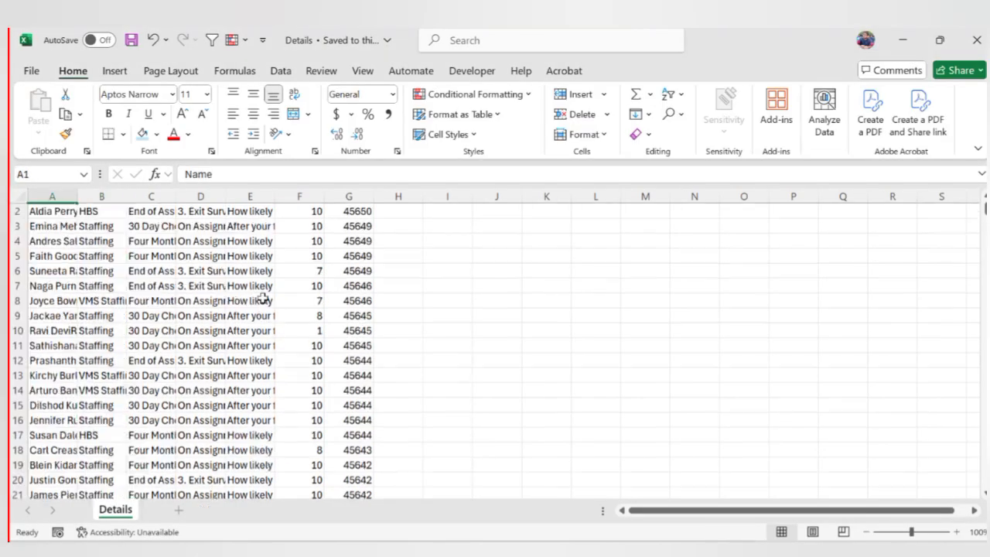
Examine how far the Details data extends across the columns and down the rows, returning to cell A1
scroll(195, 331, down, 8)
scroll(195, 331, up, 8)
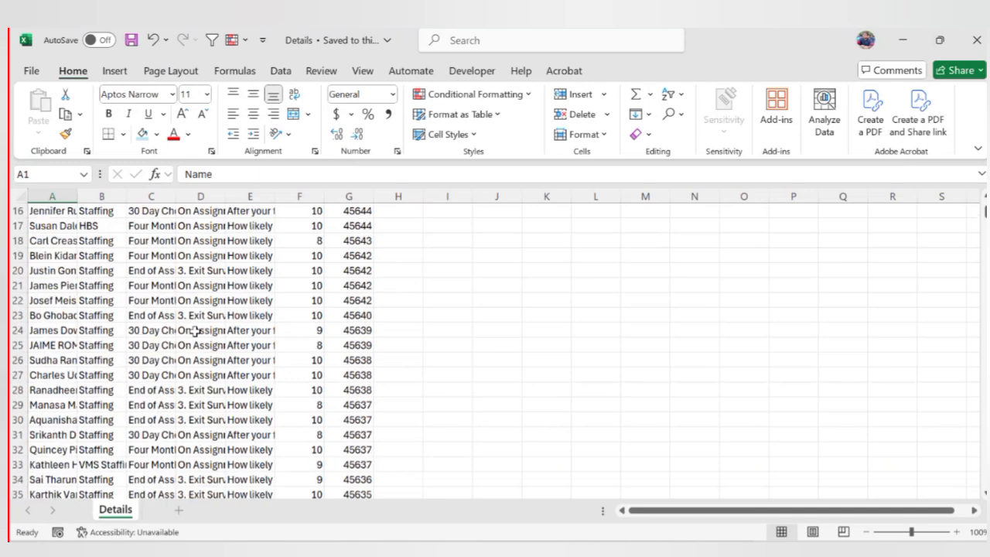
key(ctrl+Right)
key(ctrl+Right)
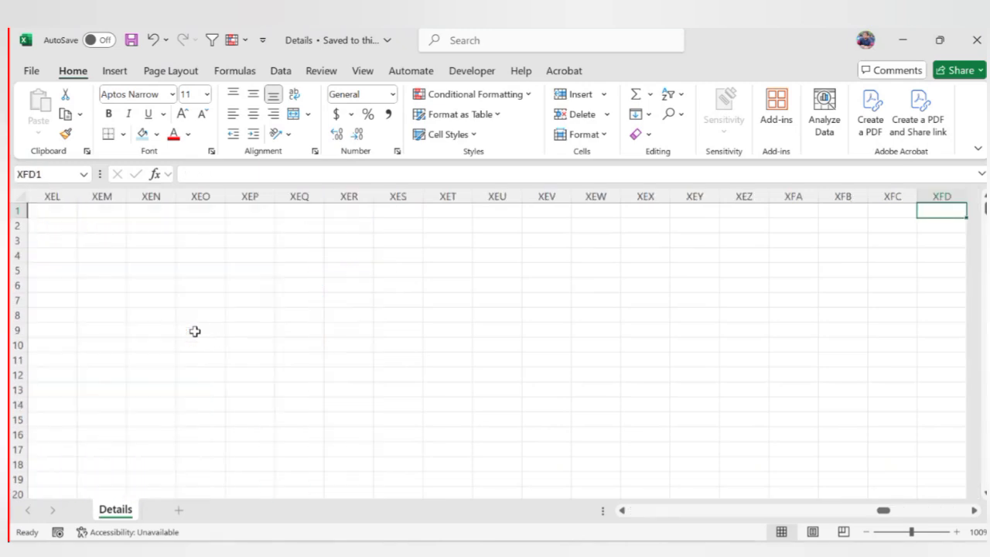
key(ctrl+Left)
key(ctrl+Left)
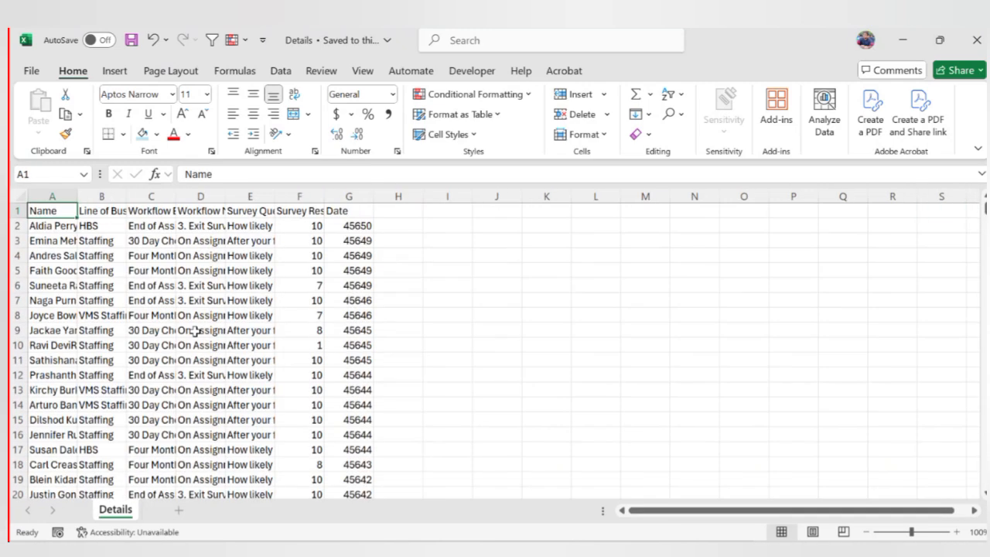
key(ctrl+Down)
key(ctrl+Down)
key(ctrl+Up)
key(ctrl+Up)
Freeze the header row above cell A2 and return to cell A1
key(Down)
key(alt+w)
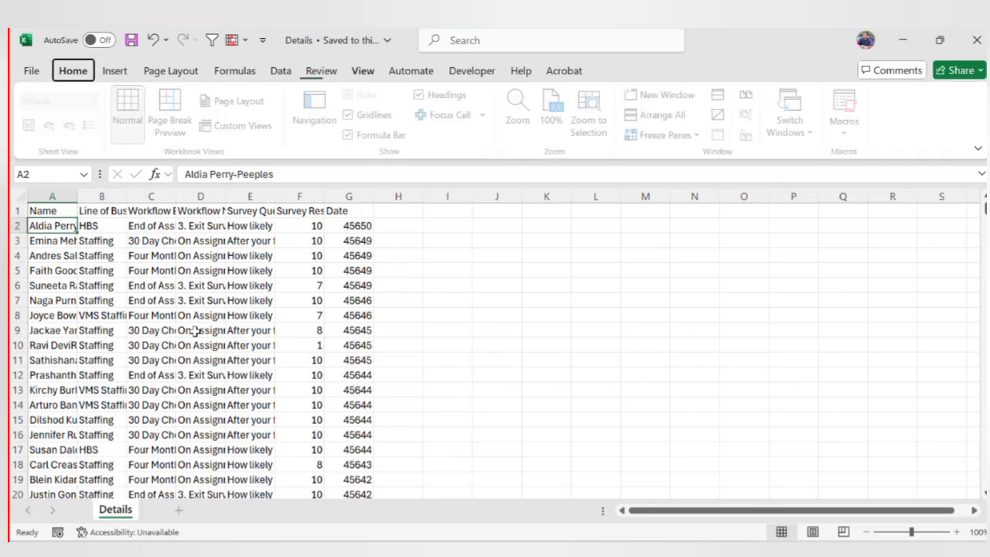
key(Up)
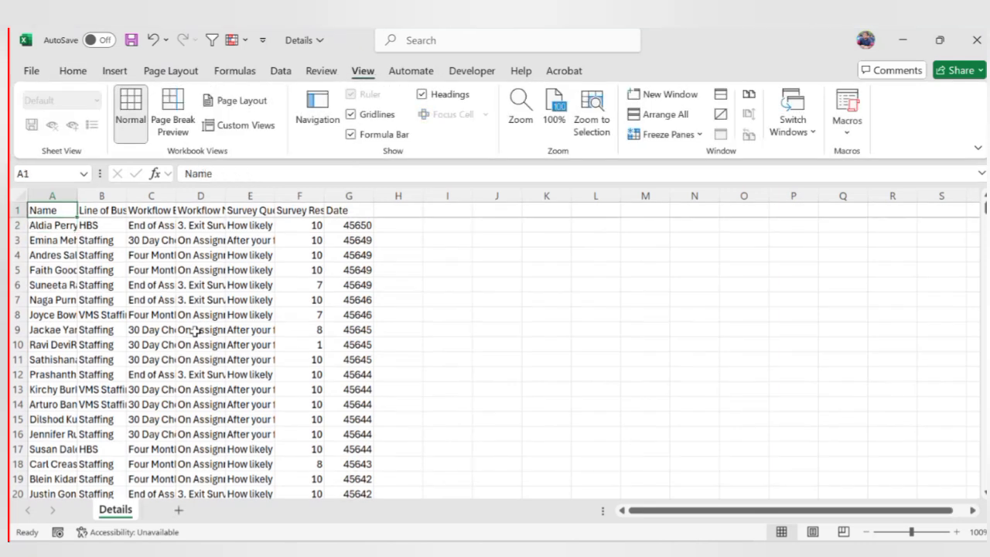
Make the header cells A1:G1 bold and give them a light orange fill
key(ctrl+shift+Right)
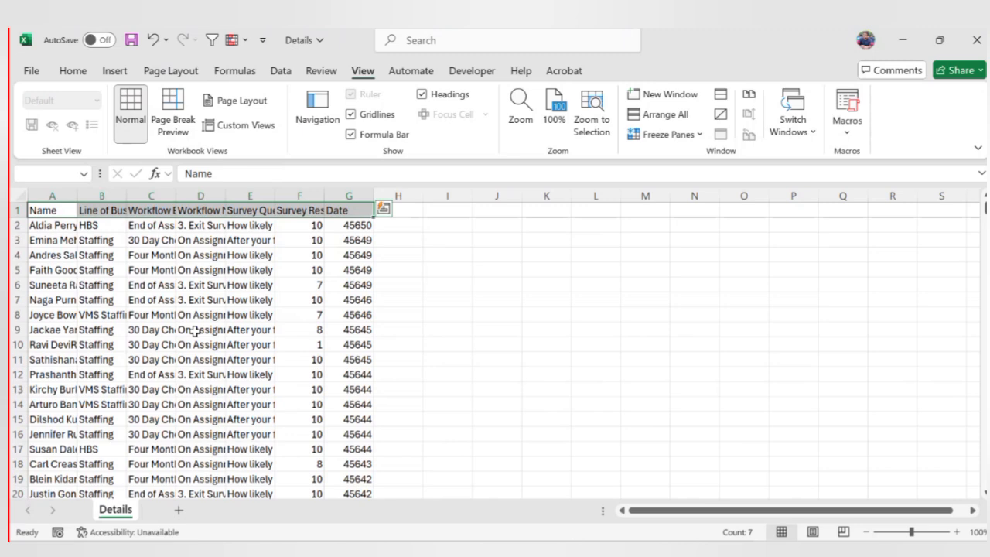
key(ctrl+b)
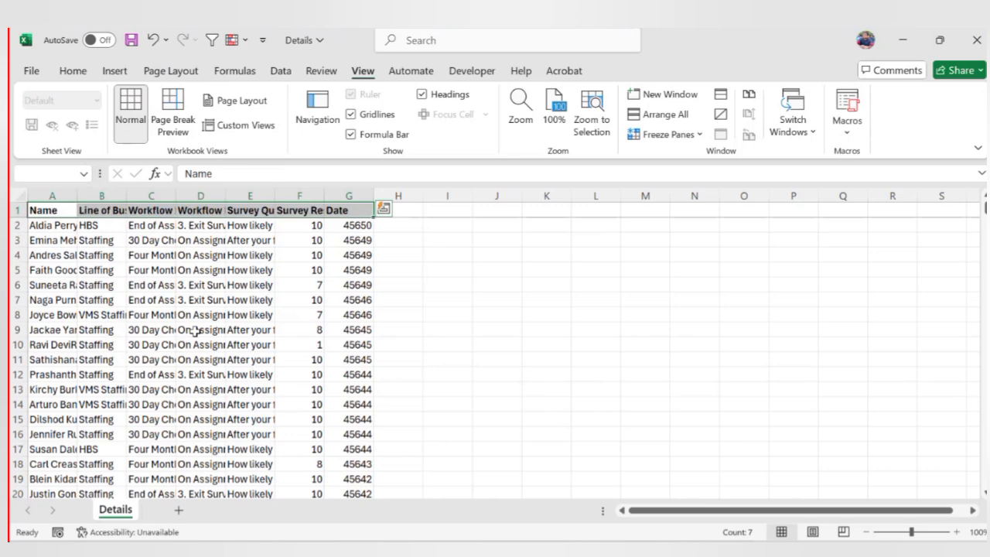
key(alt)
key(h)
key(h)
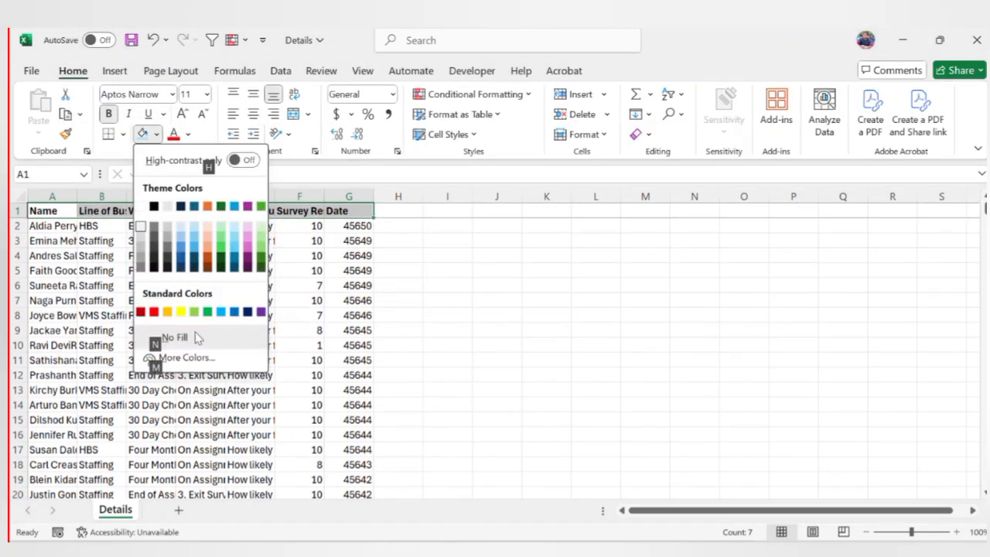
key(Right)
key(Down)
key(Right)
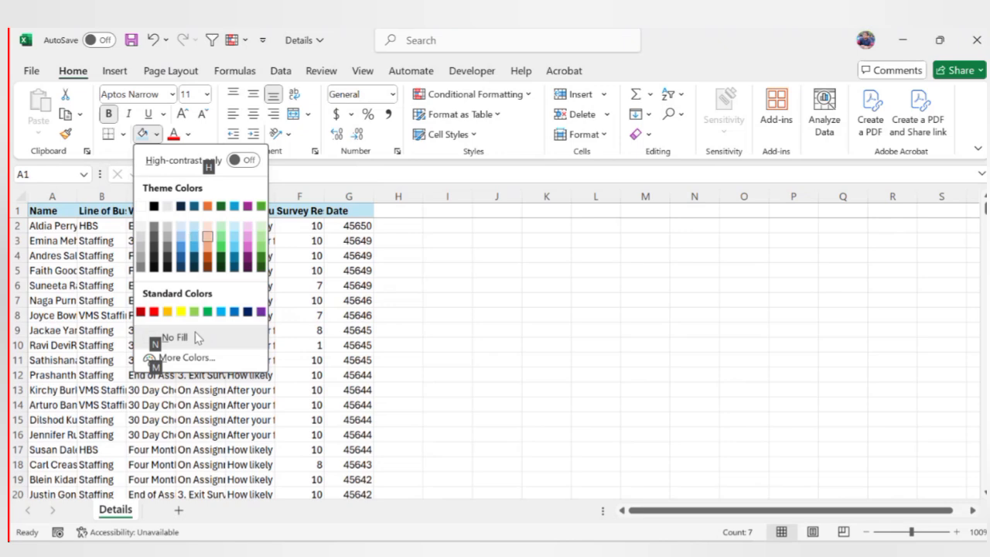
key(Return)
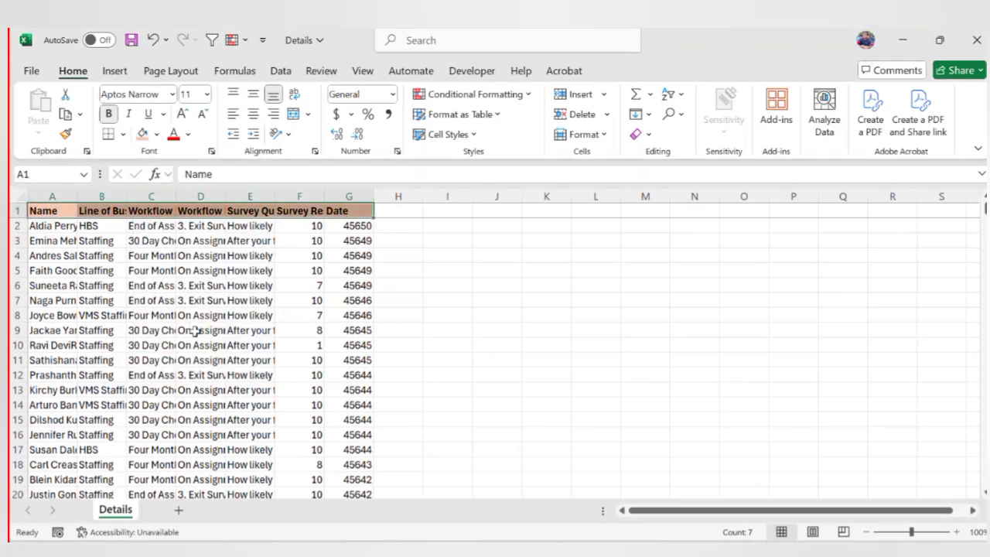
Extend the selection to the whole table A1:G1050 and apply All Borders to it
key(ctrl+shift+Down)
key(alt+h)
key(b)
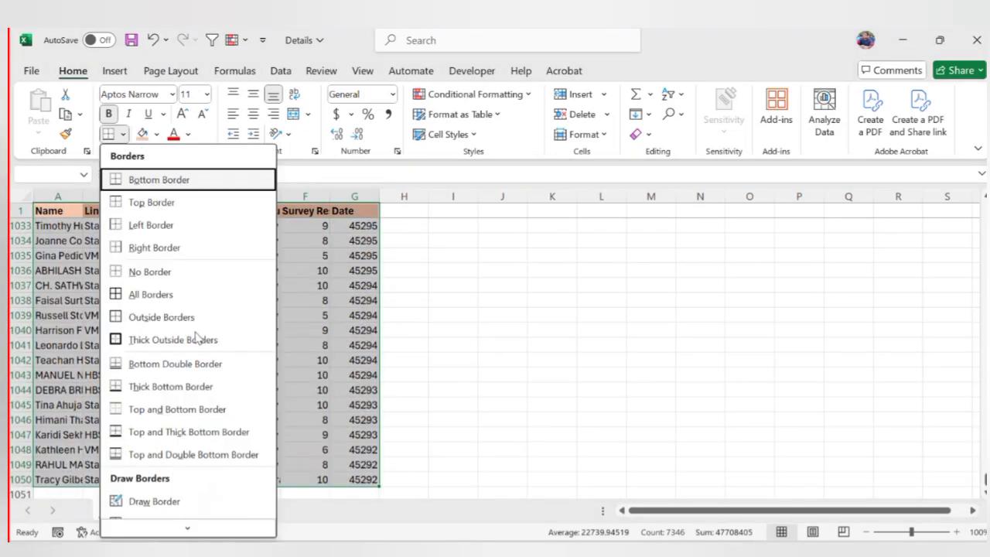
key(a)
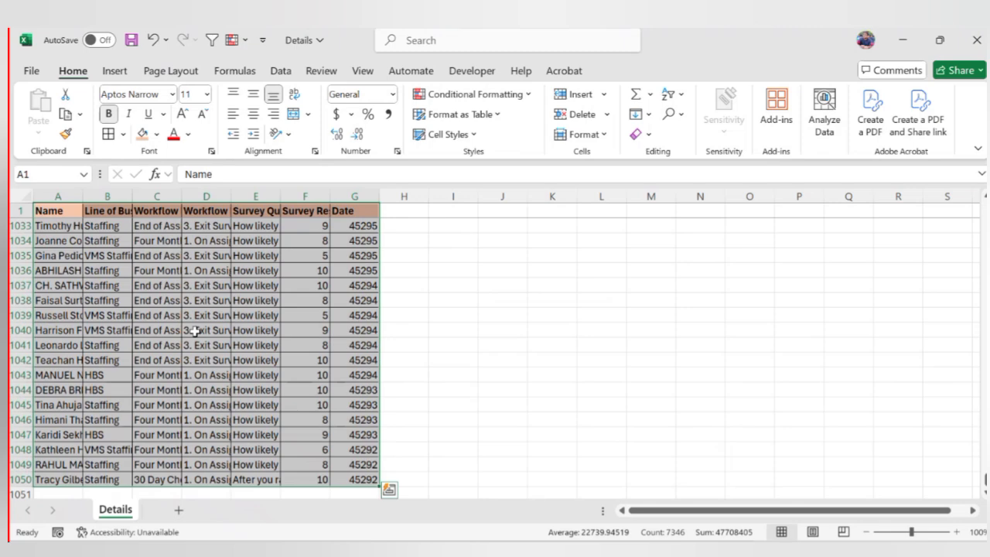
Select the entire columns A through G, auto-fit their widths to the contents and return to cell A2
key(ctrl+space)
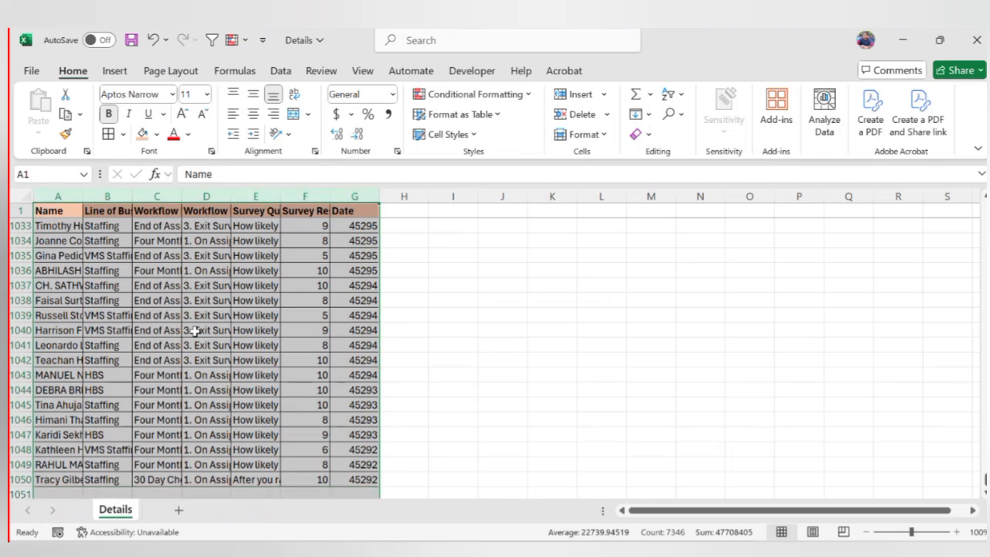
key(alt)
key(o)
key(c)
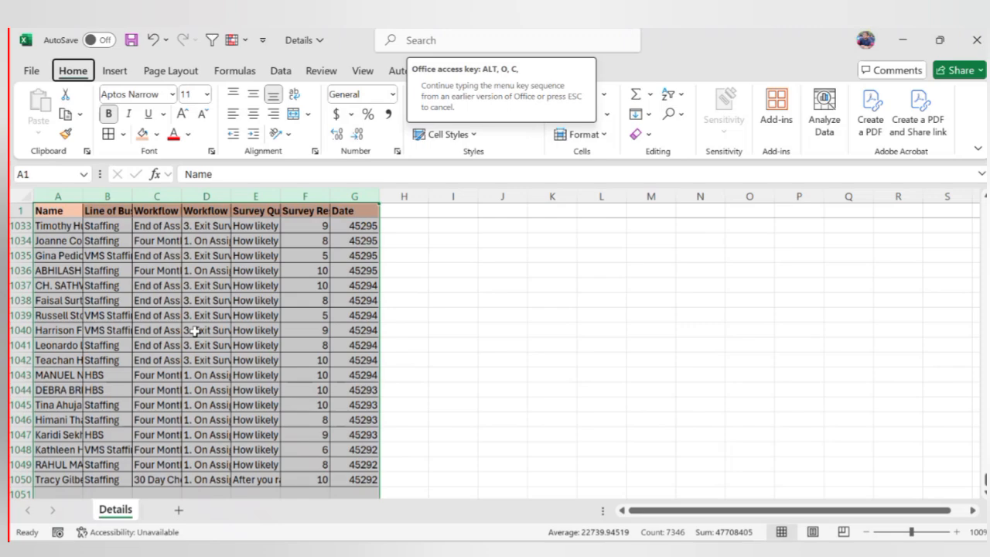
key(a)
key(ctrl+Home)
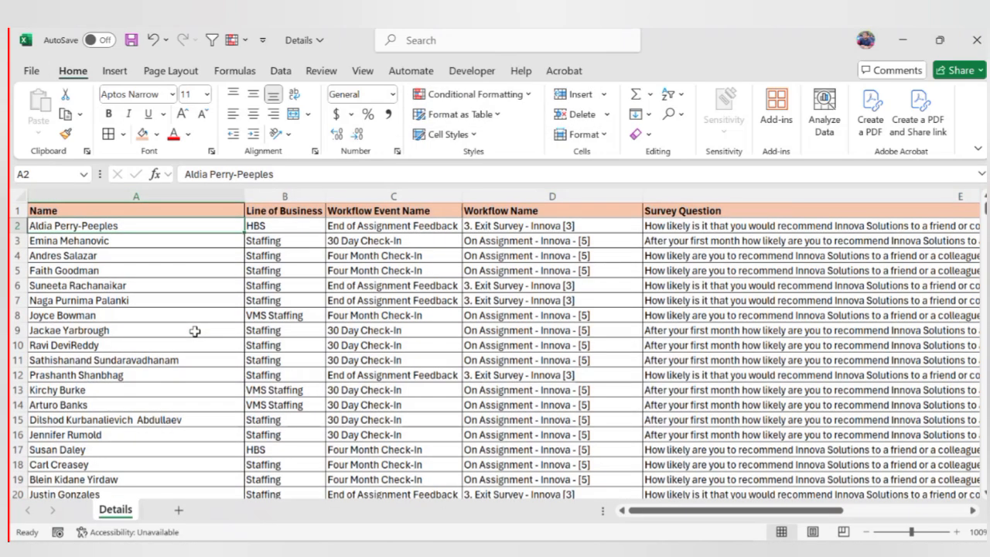
Format the values in the Date column, G2:G1050, as Short Date and return to cell A2
key(Up)
key(Right)
key(Right)
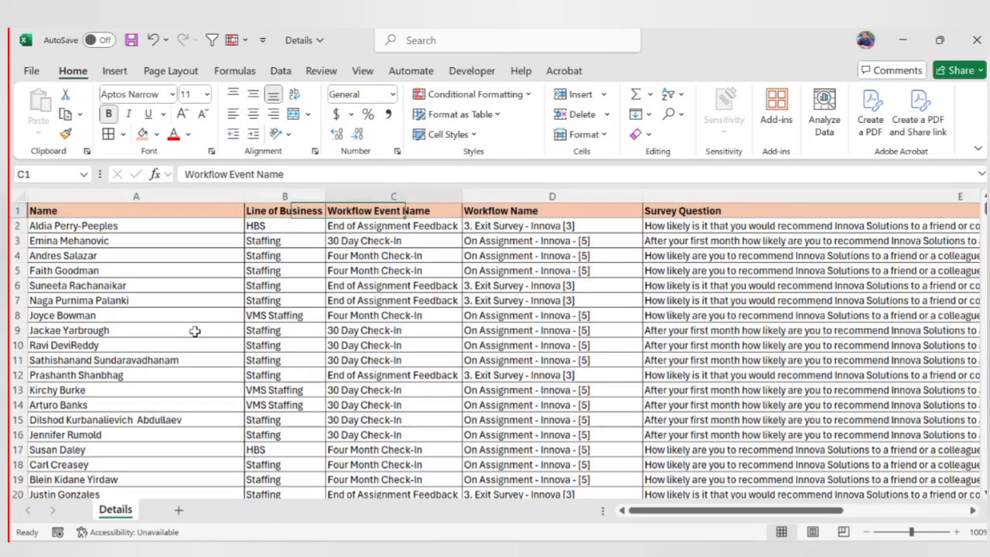
key(Right)
key(Right)
key(Right)
key(Right)
key(Right)
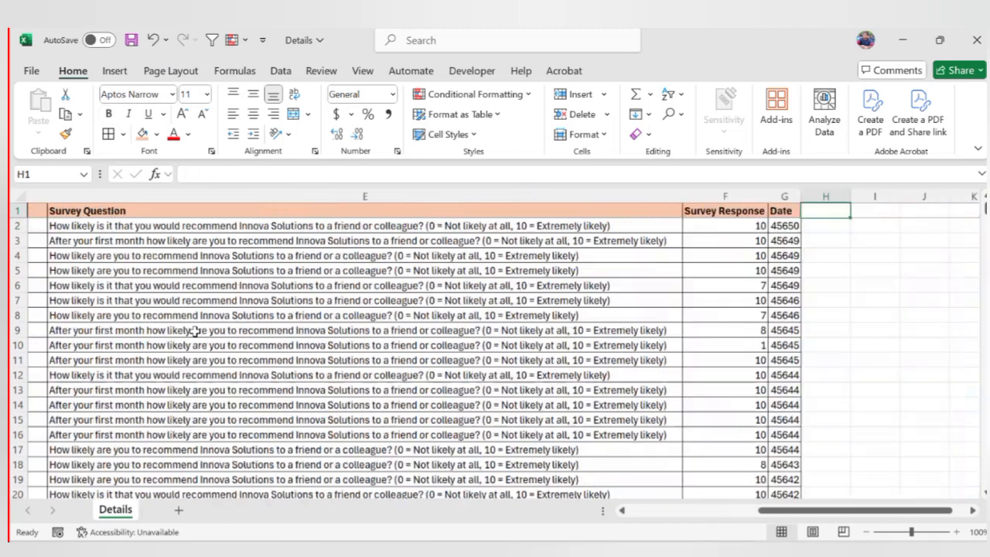
key(Left)
key(Down)
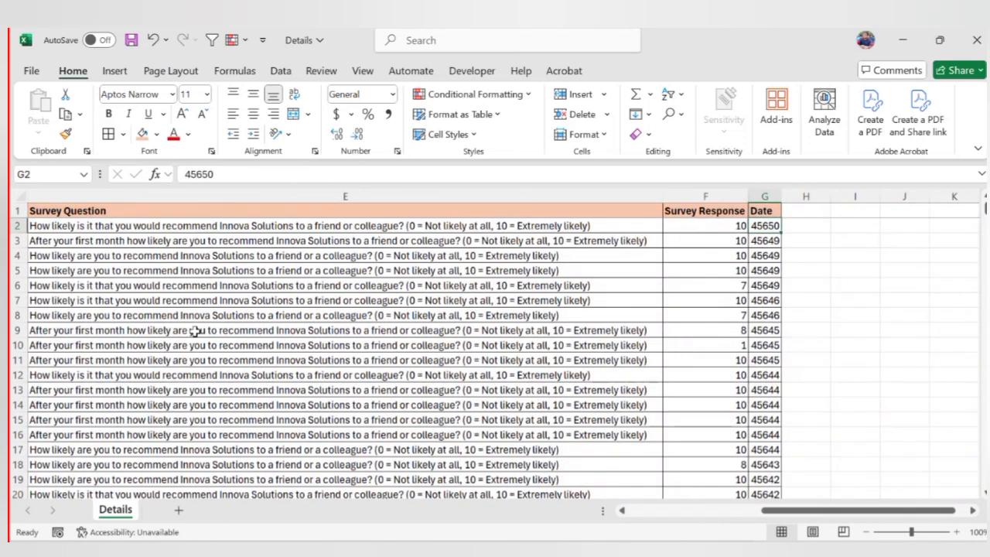
key(ctrl+shift+Down)
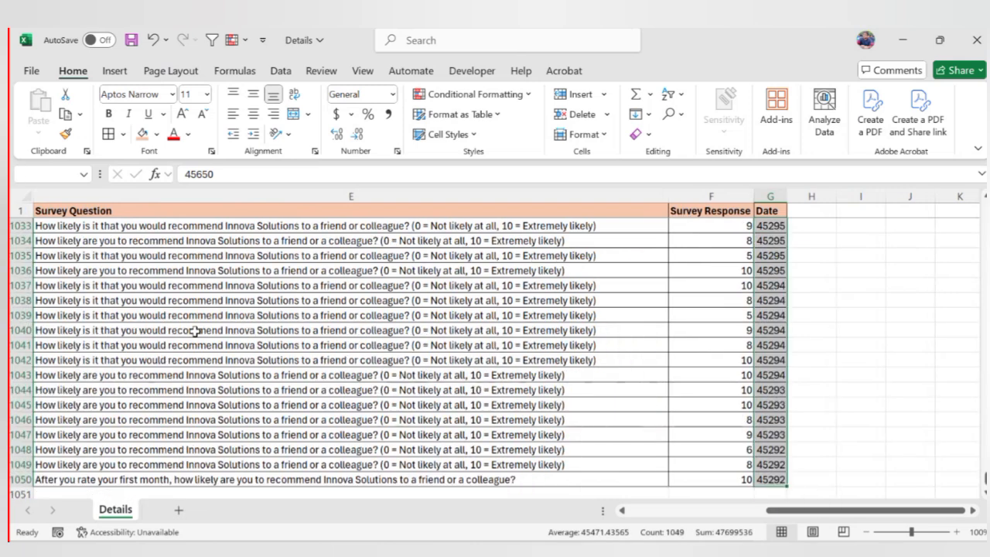
click(392, 94)
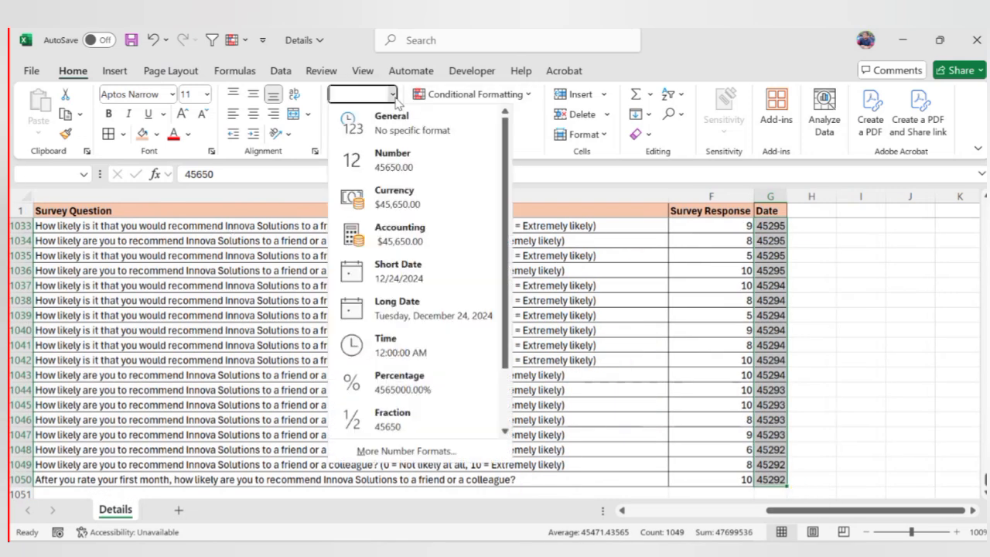
click(398, 270)
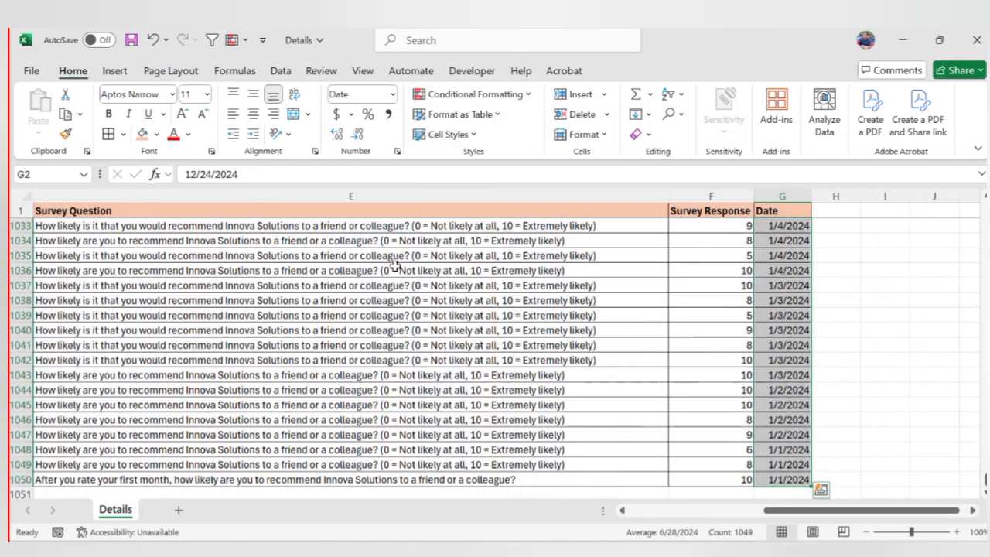
key(ctrl+Home)
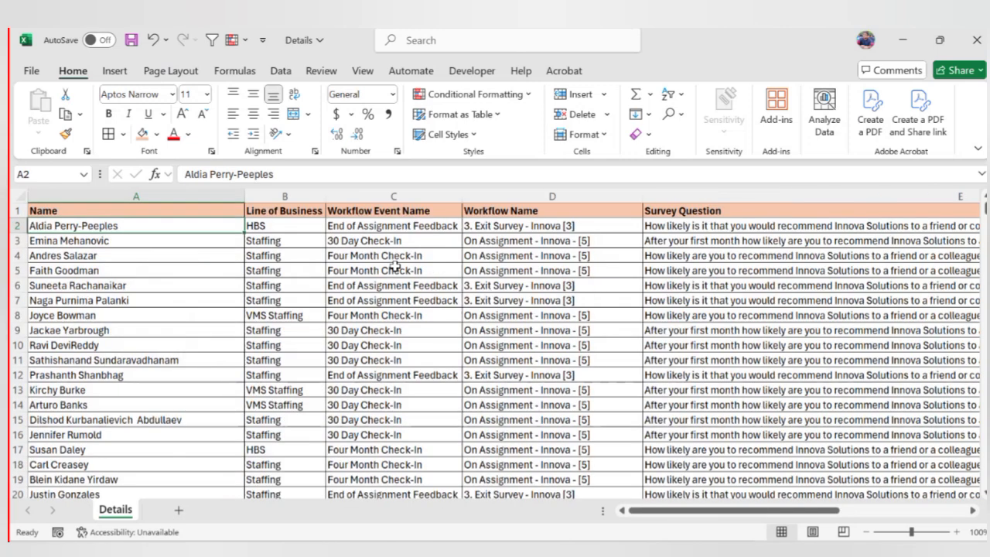
Review the formatted table across its header row from Name to Date, and return to cell A2
key(Up)
key(Down)
key(Right)
key(Up)
key(Right)
key(Right)
key(Right)
key(Right)
key(Right)
key(Right)
key(Right)
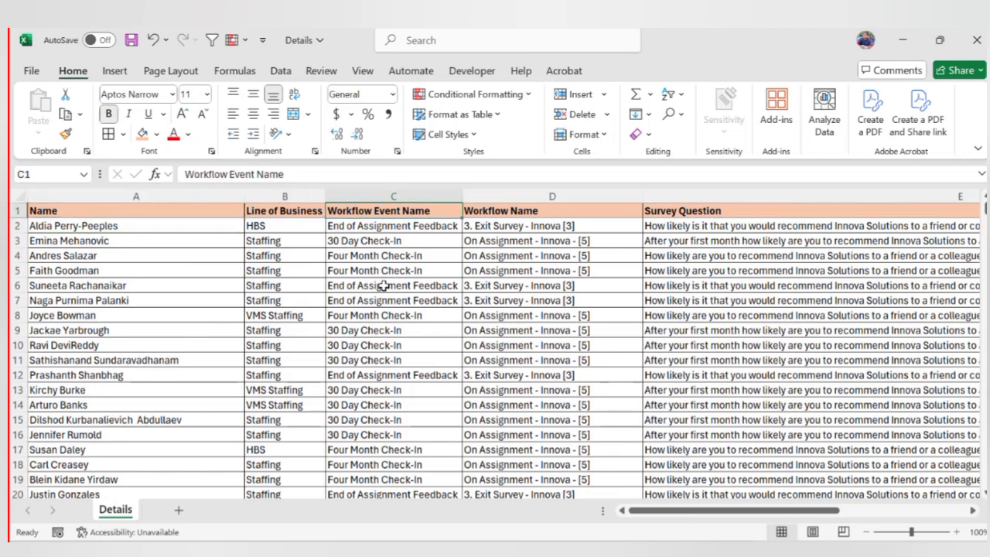
key(Left)
key(Left)
key(Left)
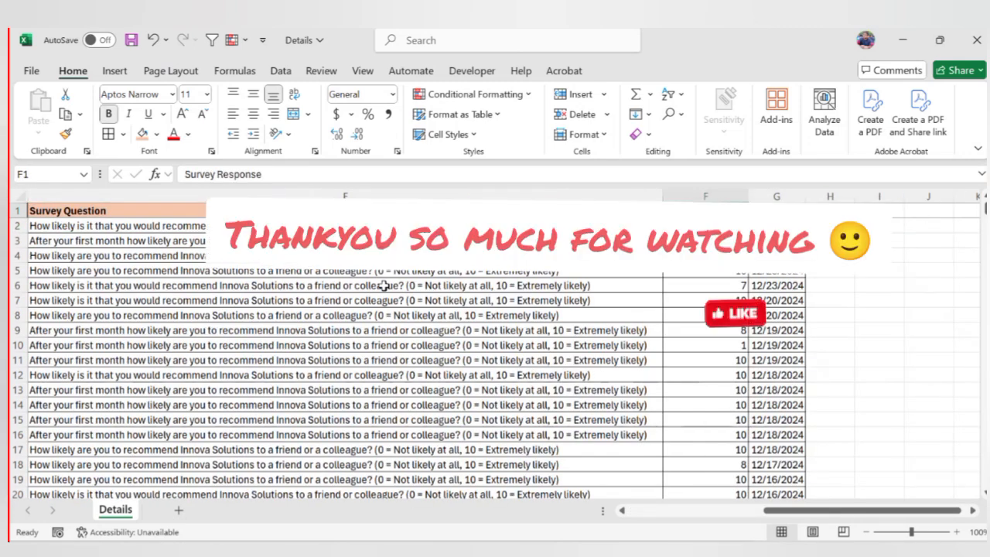
key(ctrl+Home)
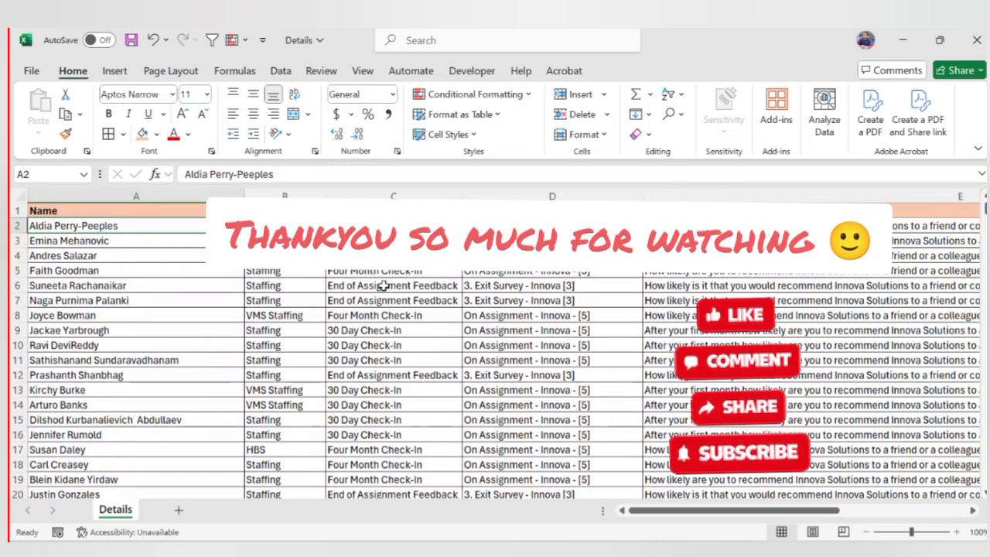